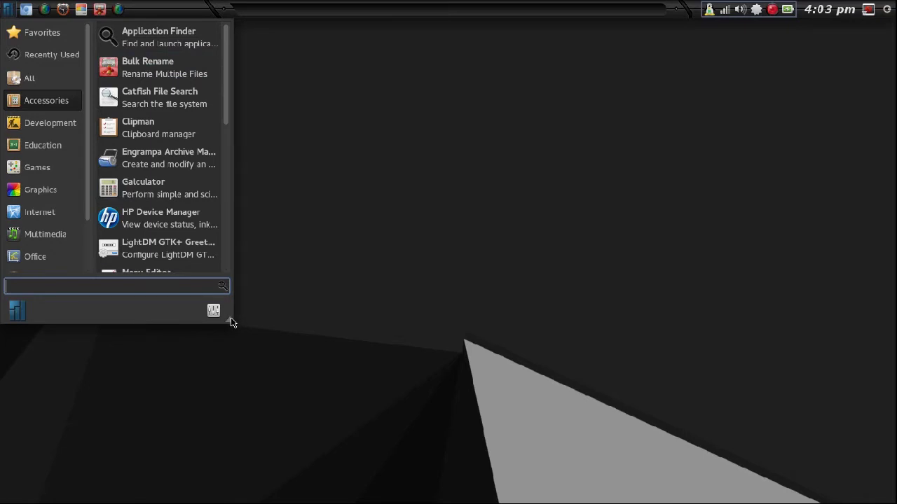
Stretch the Whisker Menu almost to the screen corner and scroll through the Accessories applications.
{"action": "left_click_drag", "start_coordinate": [231, 320], "coordinate": [853, 487]}
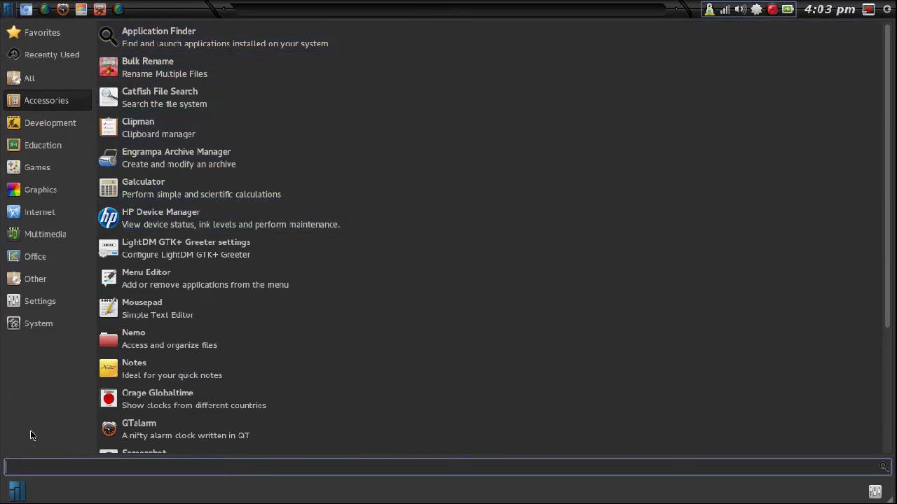
{"action": "scroll", "coordinate": [114, 448], "scroll_direction": "down", "scroll_amount": 2}
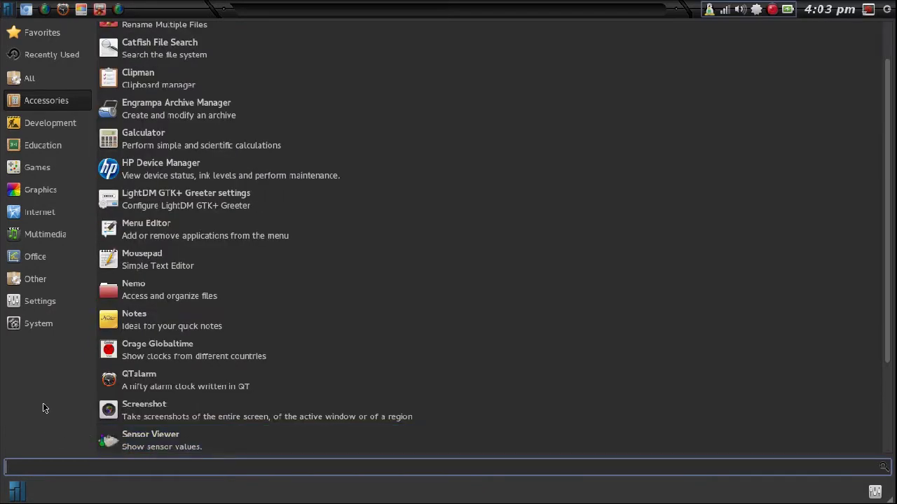
{"action": "scroll", "coordinate": [271, 396], "scroll_direction": "down", "scroll_amount": 4}
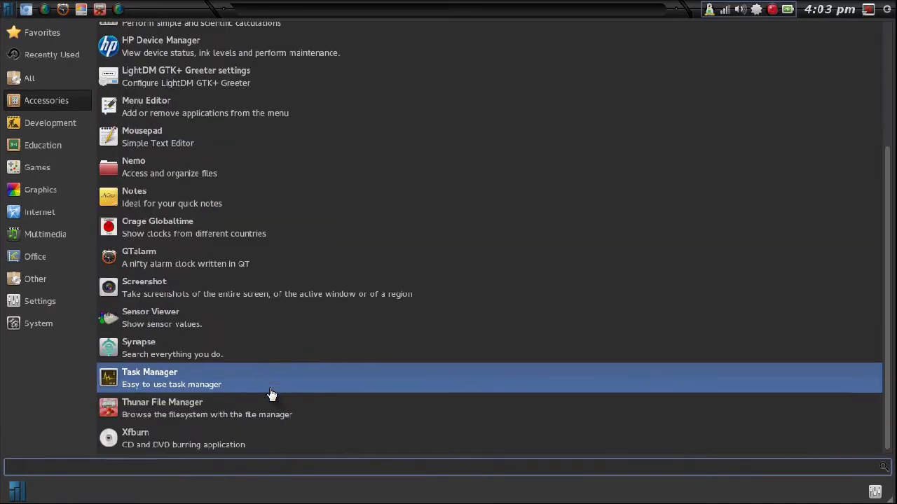
Browse the Development, Education, Games, Graphics and Internet categories, then launch Ice from Internet.
{"action": "left_click", "coordinate": [19, 126]}
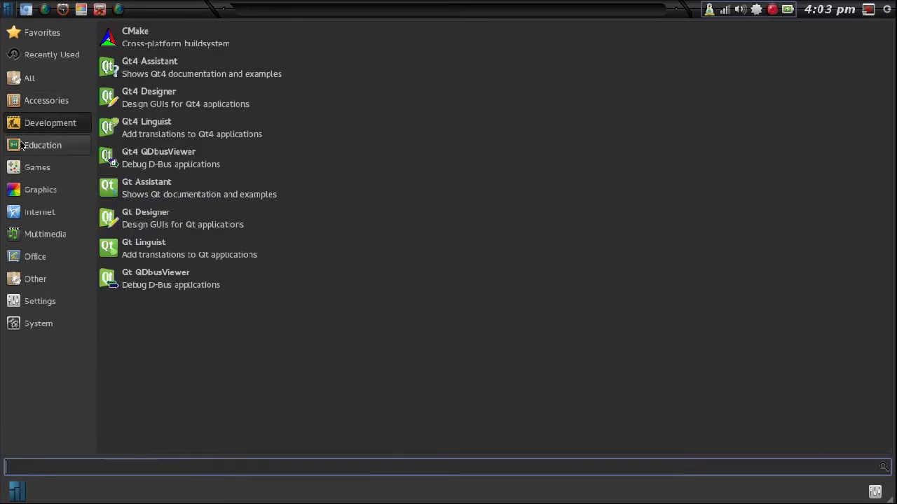
{"action": "left_click", "coordinate": [21, 146]}
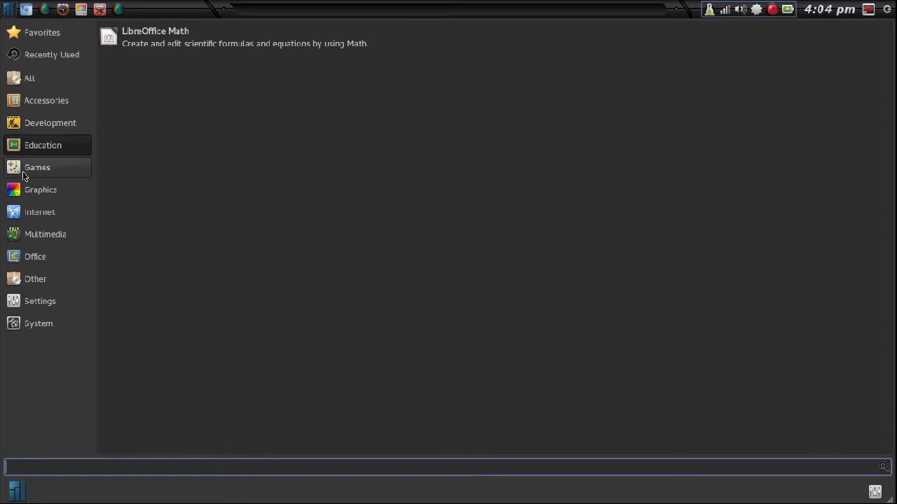
{"action": "left_click", "coordinate": [23, 175]}
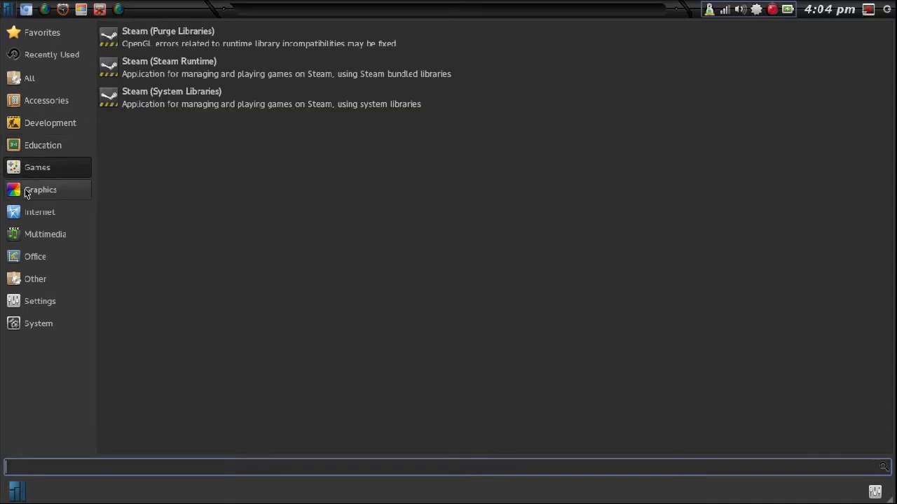
{"action": "left_click", "coordinate": [27, 194]}
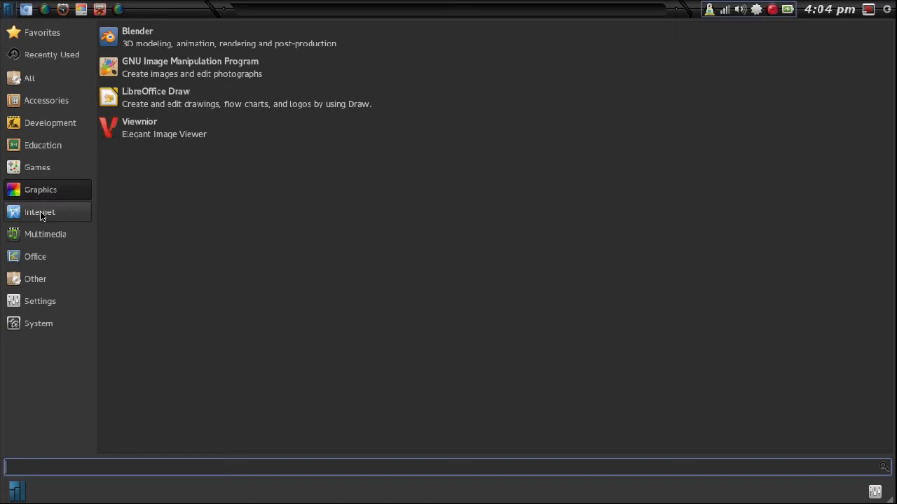
{"action": "left_click", "coordinate": [38, 212]}
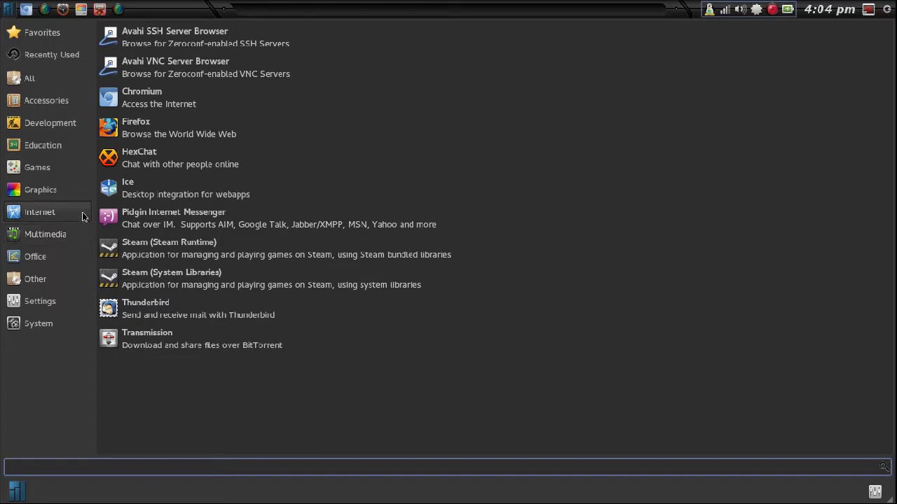
{"action": "left_click", "coordinate": [114, 197]}
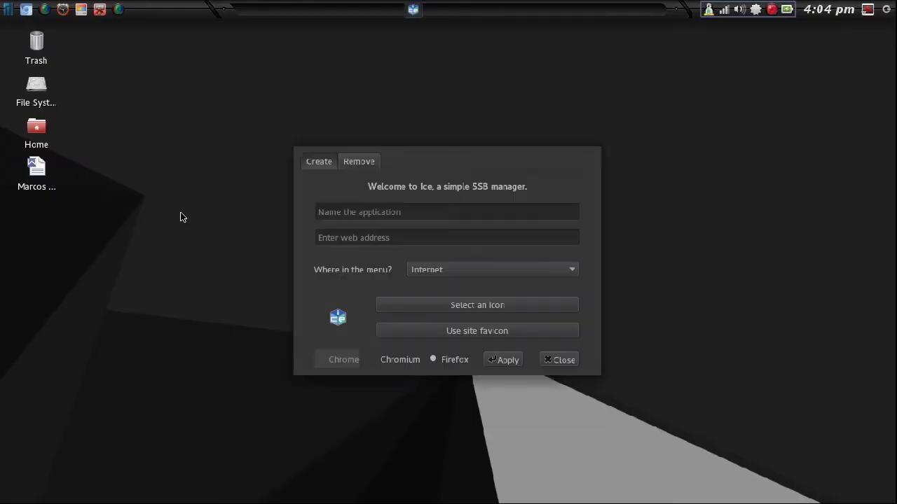
Create a 'Google Plus' web app for plus.google.com using the site favicon and Chromium, then close Ice.
{"action": "left_click", "coordinate": [426, 212]}
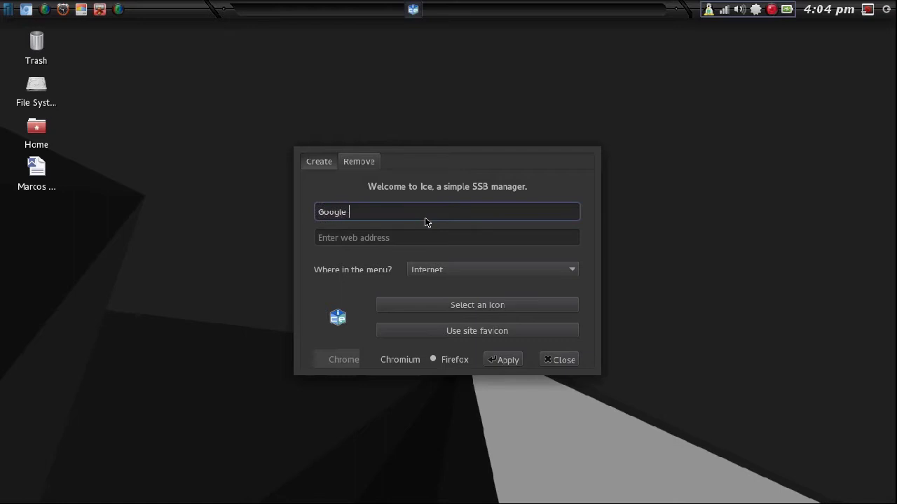
{"action": "key", "text": "Tab"}
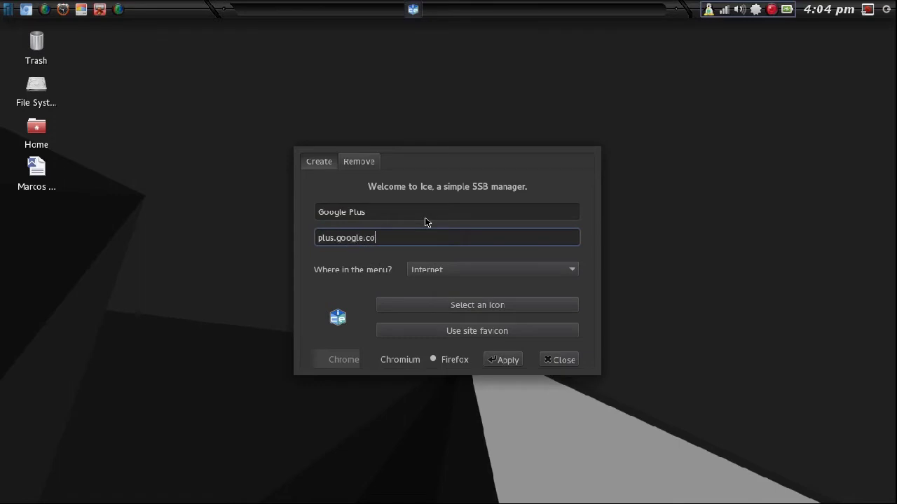
{"action": "left_click", "coordinate": [425, 332]}
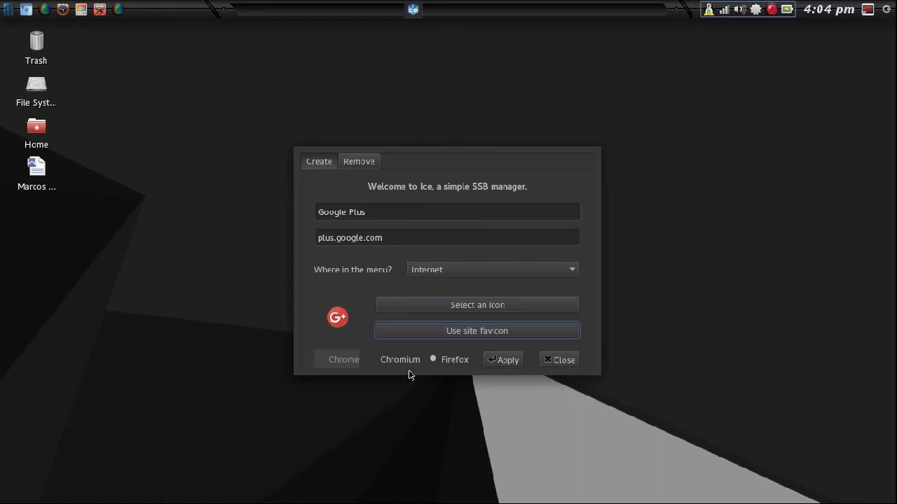
{"action": "left_click", "coordinate": [420, 361]}
{"action": "left_click", "coordinate": [501, 360]}
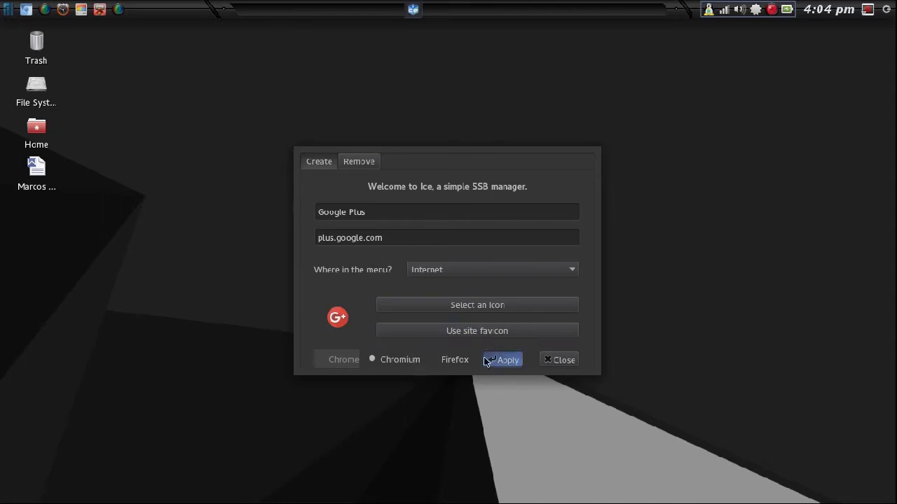
{"action": "left_click", "coordinate": [570, 359]}
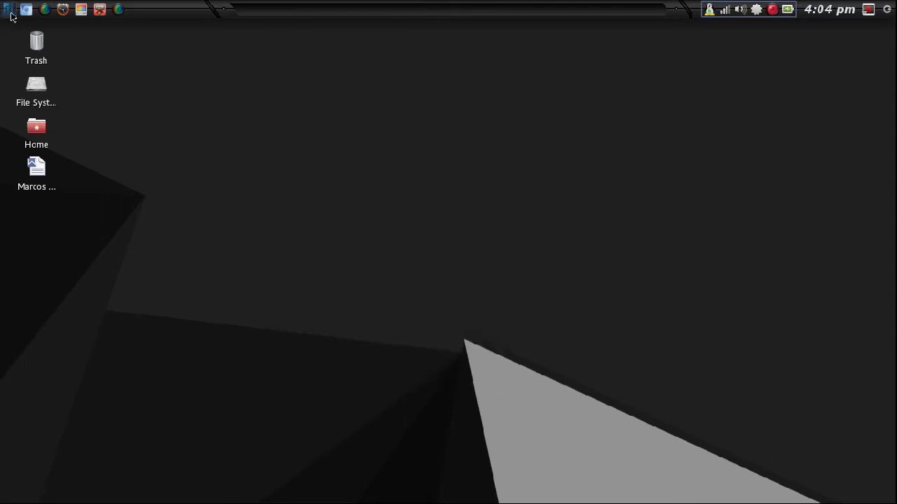
Launch the Google Plus web app from the Internet category and scroll its feed.
{"action": "left_click", "coordinate": [9, 11]}
{"action": "left_click", "coordinate": [38, 211]}
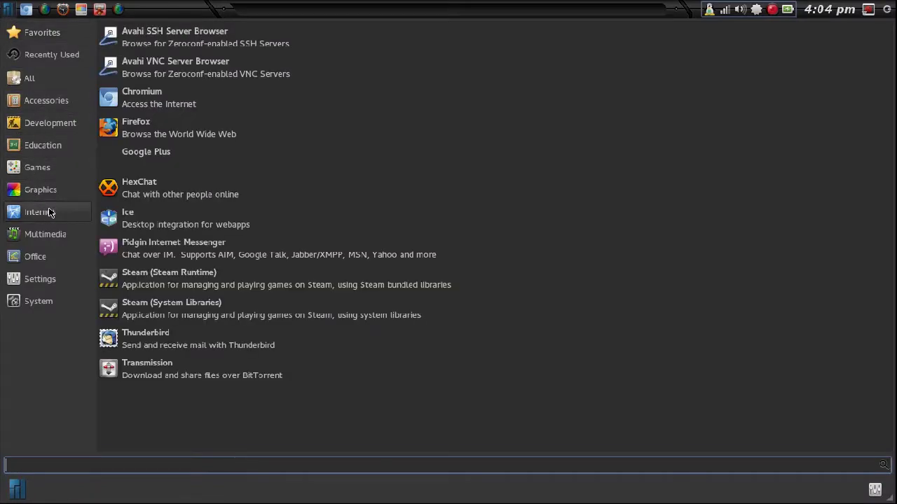
{"action": "left_click", "coordinate": [127, 161]}
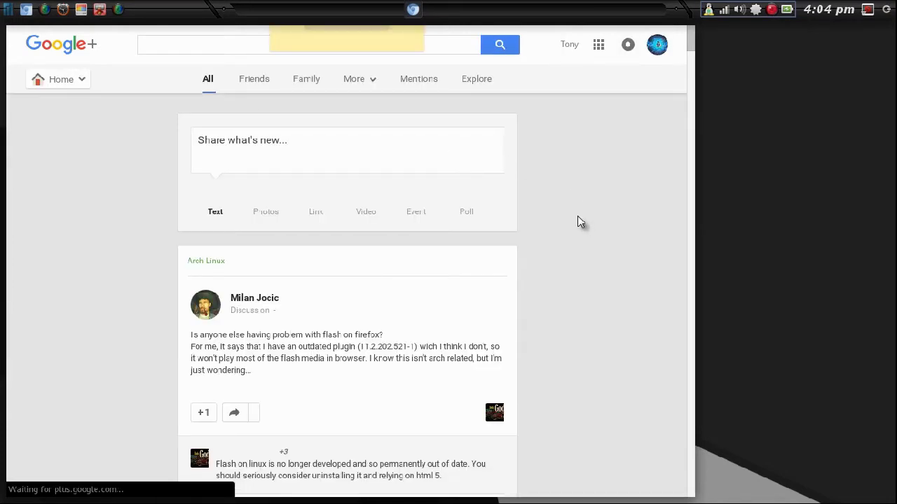
{"action": "scroll", "coordinate": [579, 222], "scroll_direction": "down", "scroll_amount": 4}
{"action": "scroll", "coordinate": [506, 150], "scroll_direction": "up", "scroll_amount": 4}
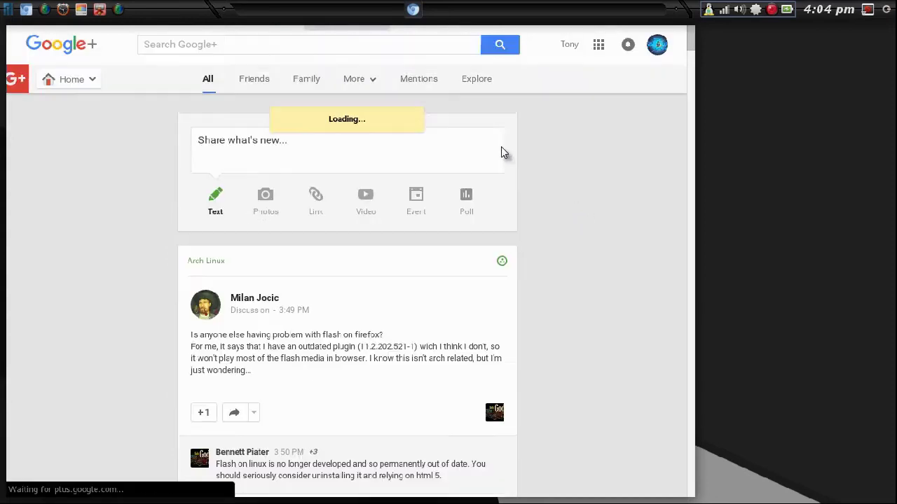
Close the Google Plus window through its window menu and reopen the application menu.
{"action": "key", "text": "alt+space"}
{"action": "left_click", "coordinate": [73, 228]}
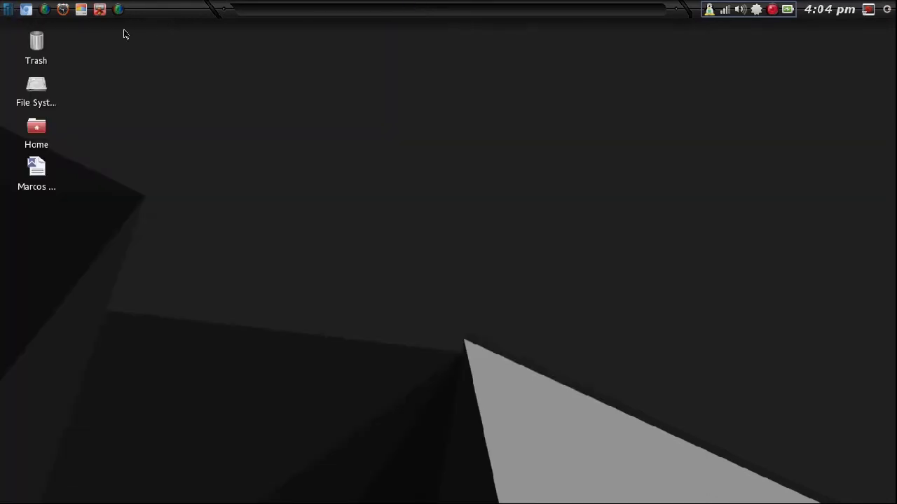
{"action": "left_click", "coordinate": [8, 9]}
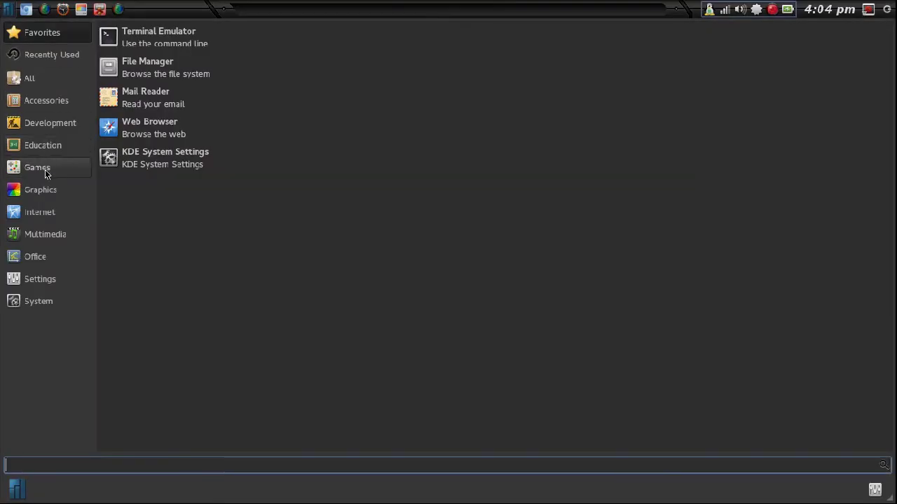
Browse the Internet, Multimedia, Office, Settings and System categories, scrolling through the System tools.
{"action": "left_click", "coordinate": [54, 212]}
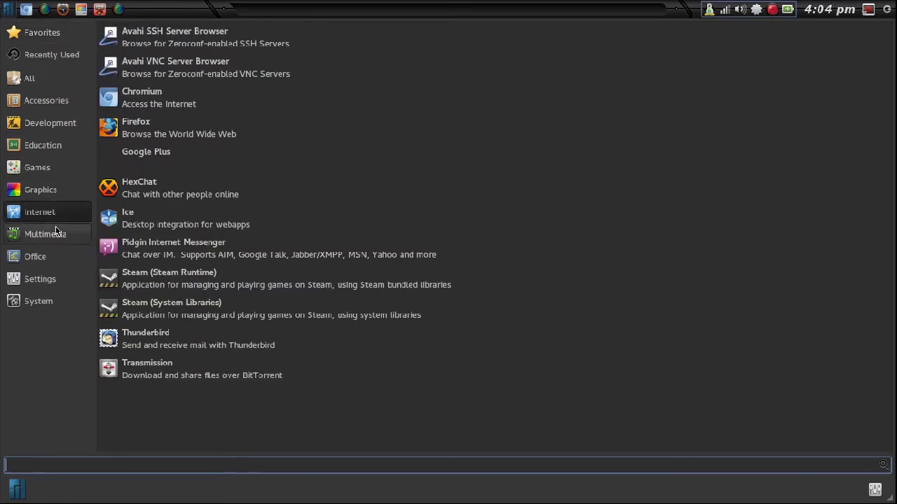
{"action": "left_click", "coordinate": [56, 232]}
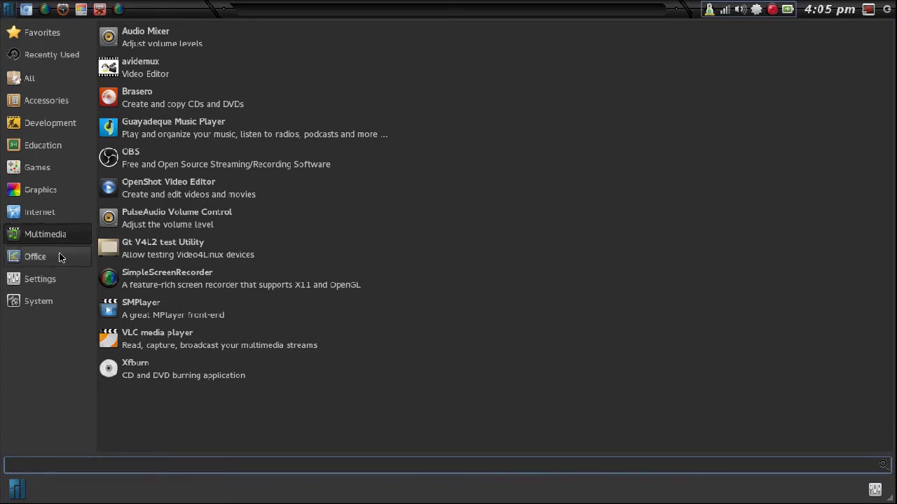
{"action": "left_click", "coordinate": [60, 258]}
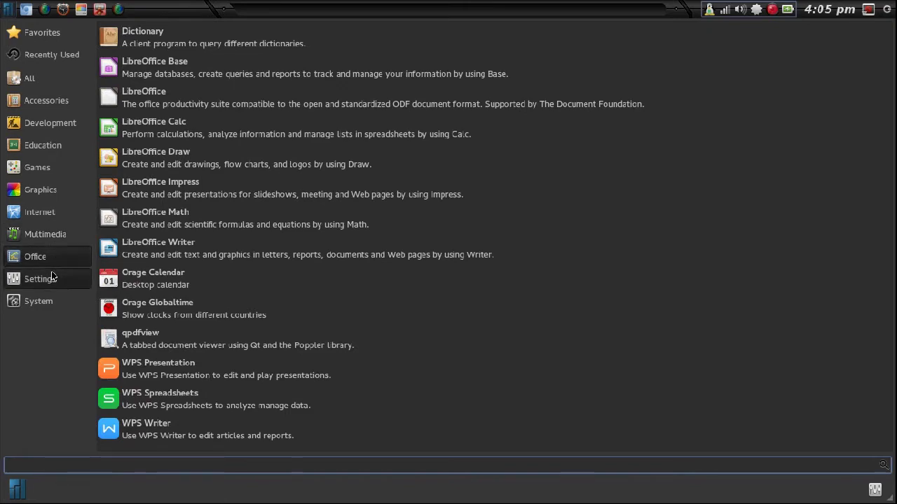
{"action": "left_click", "coordinate": [51, 278]}
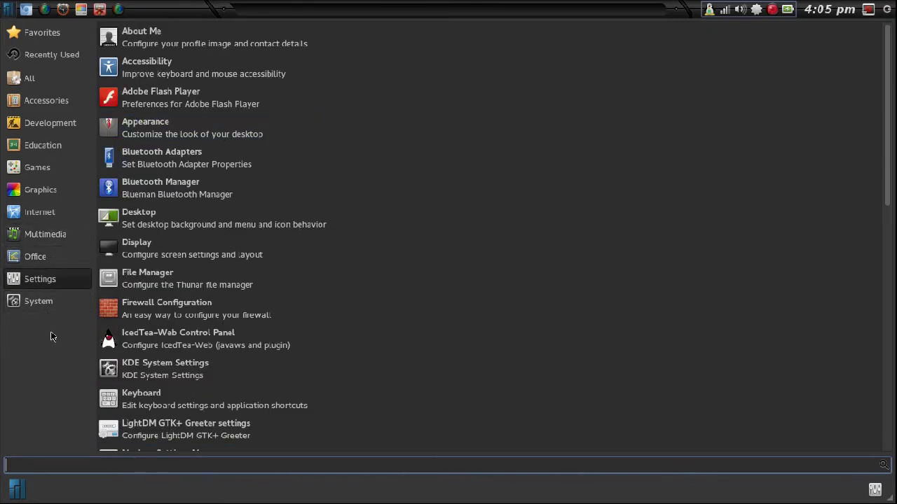
{"action": "left_click", "coordinate": [26, 302]}
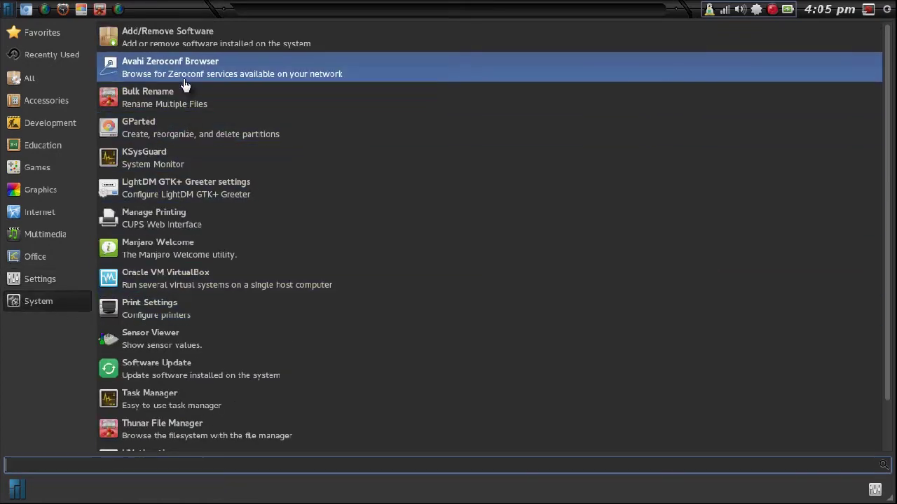
{"action": "scroll", "coordinate": [186, 80], "scroll_direction": "down", "scroll_amount": 2}
{"action": "scroll", "coordinate": [187, 284], "scroll_direction": "up", "scroll_amount": 2}
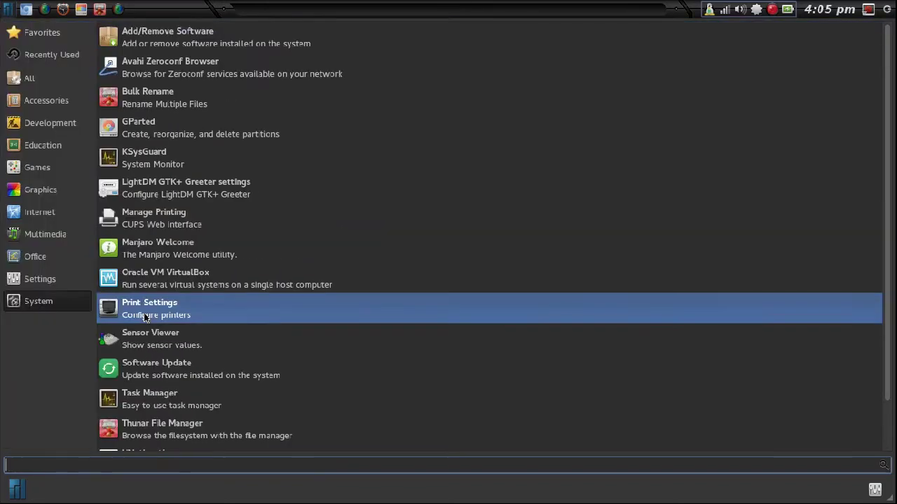
Open a terminal and run a full 'sudo pacman -Syyuu' system upgrade.
{"action": "type", "text": "term"}
{"action": "key", "text": "Return"}
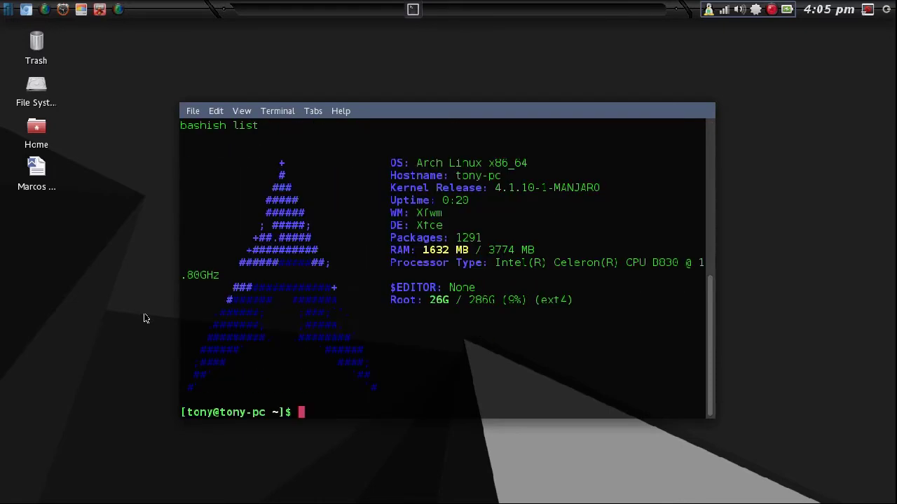
{"action": "type", "text": "sudo pacman -S"}
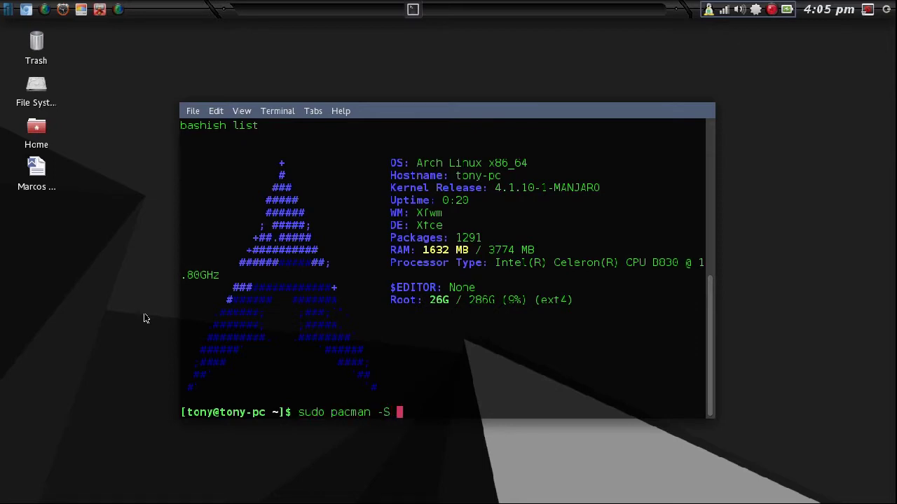
{"action": "key", "text": "BackSpace"}
{"action": "type", "text": "yyuu"}
{"action": "key", "text": "Return"}
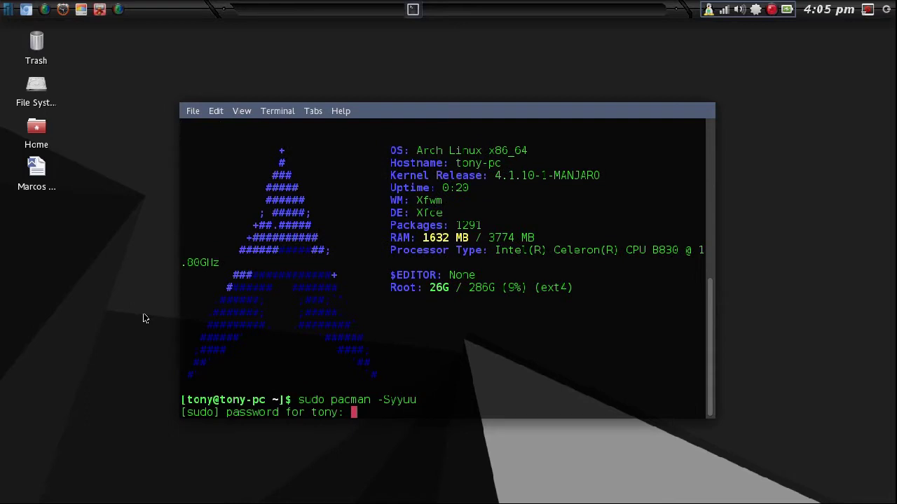
{"action": "key", "text": "Return"}
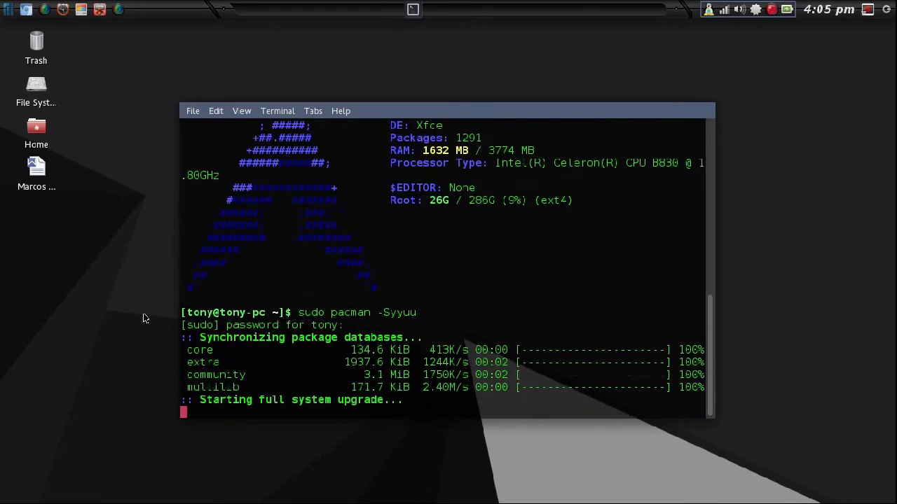
Clear the terminal and run archey3 to print the system summary.
{"action": "type", "text": "clear"}
{"action": "key", "text": "Return"}
{"action": "type", "text": "ar"}
{"action": "key", "text": "BackSpace"}
{"action": "type", "text": "rchey3"}
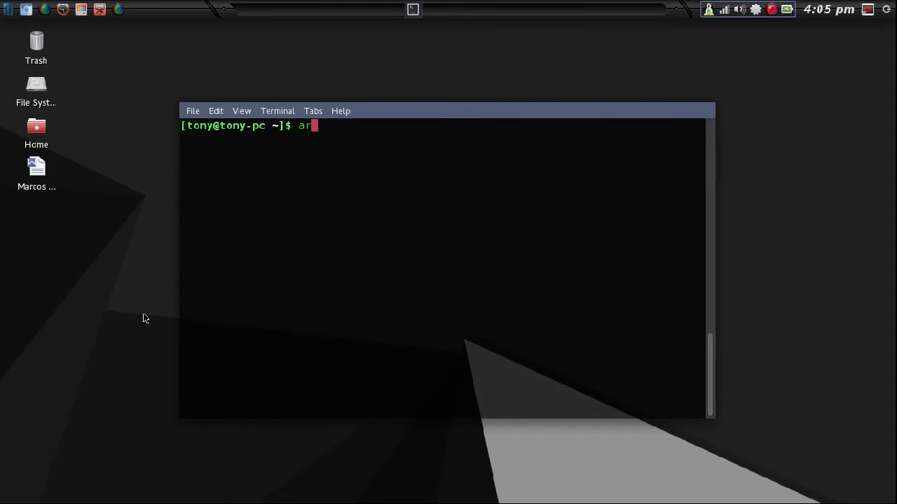
{"action": "key", "text": "Return"}
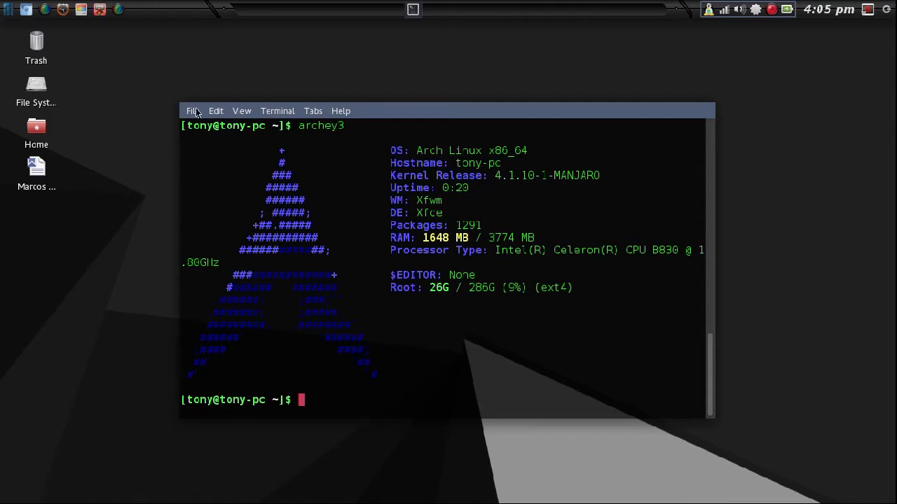
{"action": "left_click", "coordinate": [196, 112]}
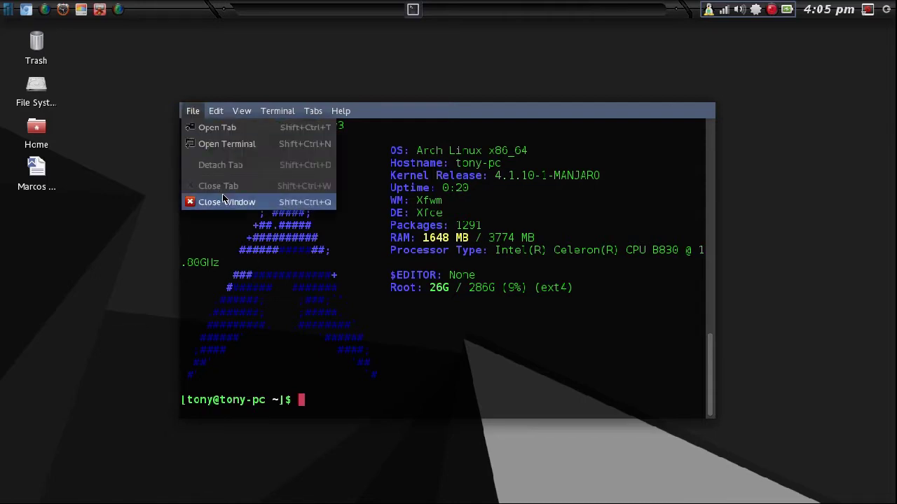
Close the terminal and open Appearance from the Xfce Settings Manager.
{"action": "left_click", "coordinate": [222, 198]}
{"action": "left_click", "coordinate": [8, 9]}
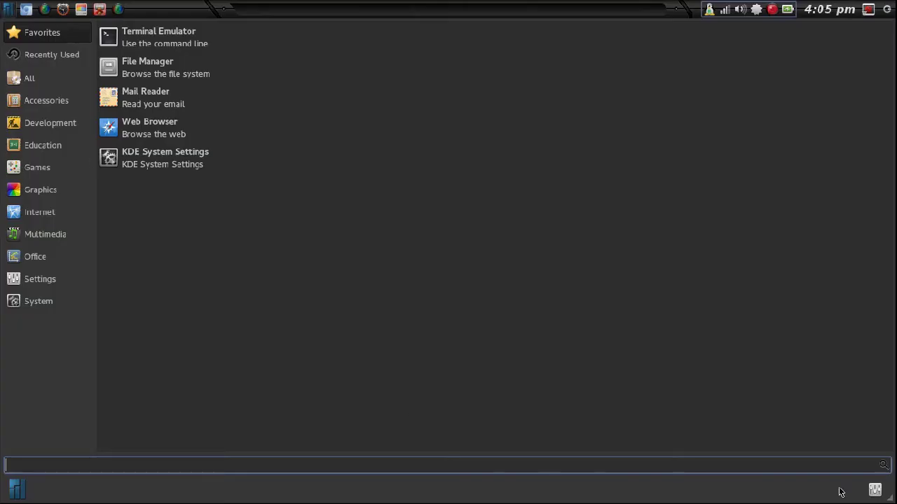
{"action": "left_click", "coordinate": [875, 489]}
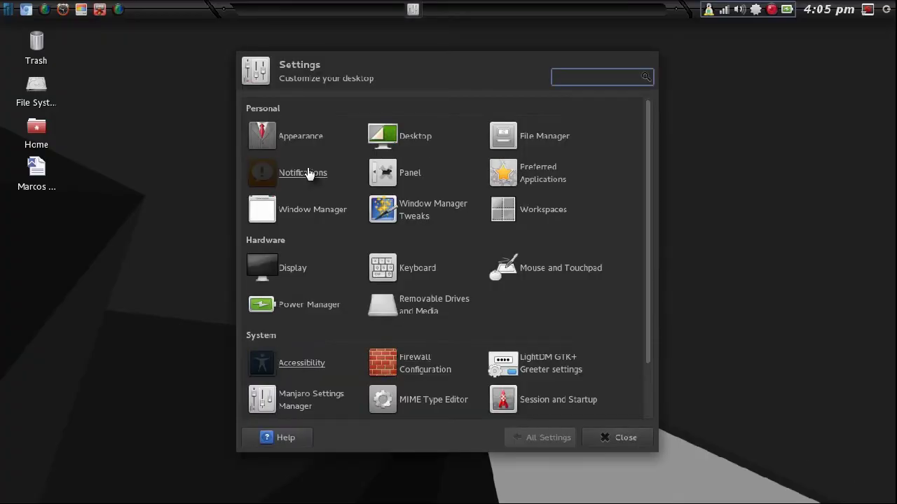
{"action": "left_click", "coordinate": [291, 137]}
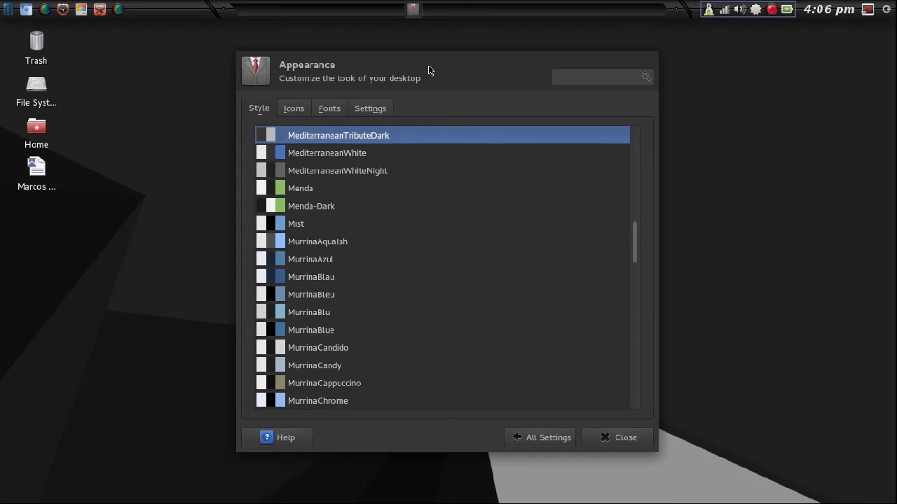
Move the Appearance window right and preview the oxygen-gtk and Peppermix-Dark styles.
{"action": "left_click_drag", "start_coordinate": [431, 64], "coordinate": [669, 35]}
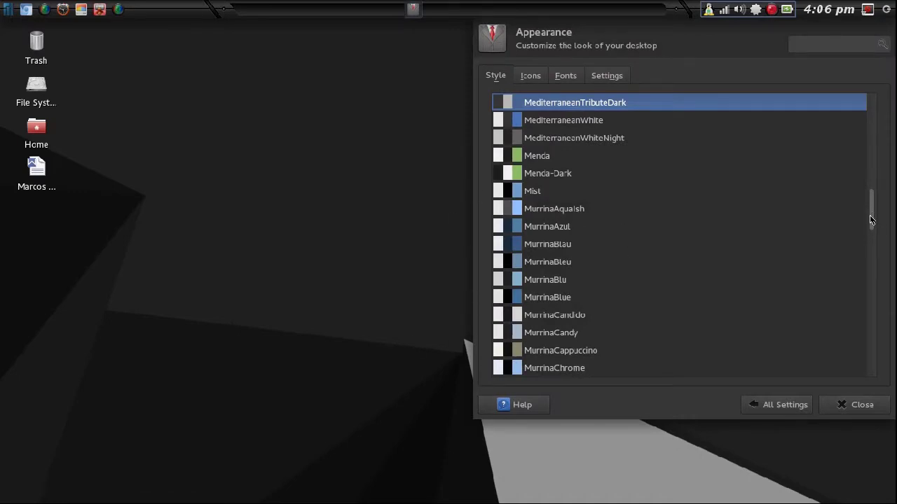
{"action": "scroll", "coordinate": [871, 221], "scroll_direction": "down", "scroll_amount": 5}
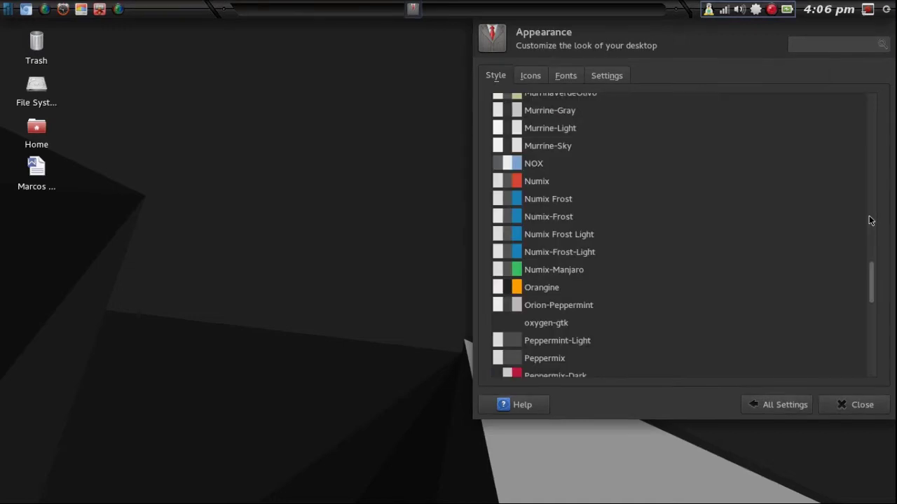
{"action": "scroll", "coordinate": [539, 288], "scroll_direction": "down", "scroll_amount": 4}
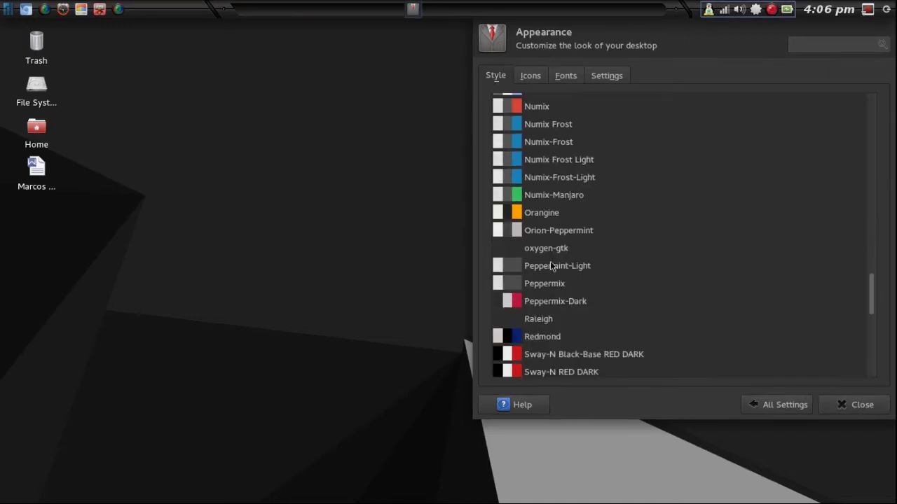
{"action": "left_click", "coordinate": [546, 249]}
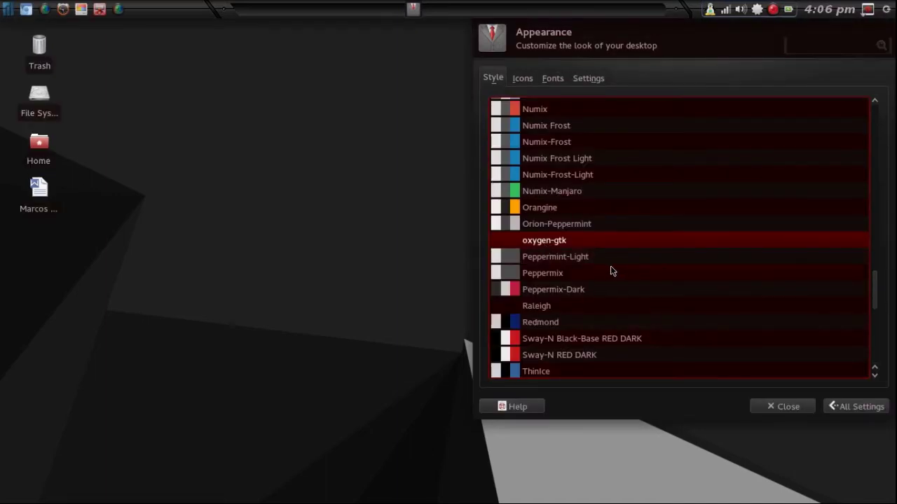
{"action": "left_click", "coordinate": [569, 290]}
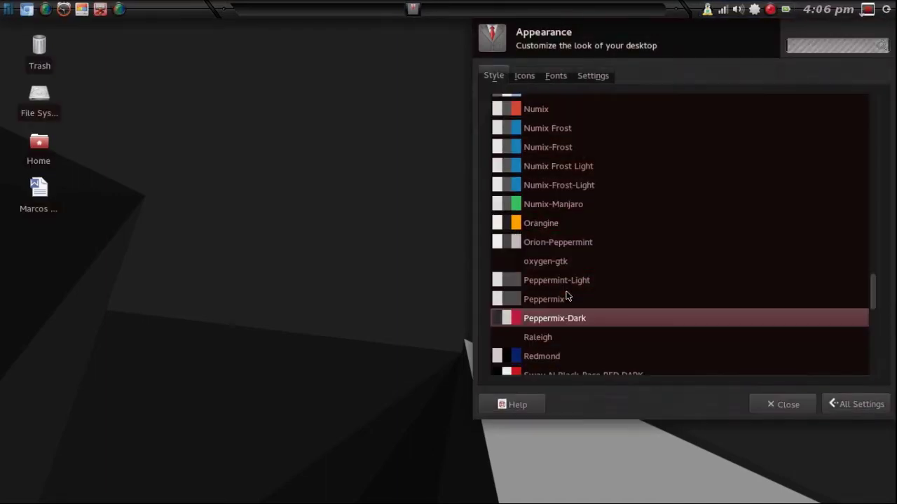
Apply the Inhuman style, then go to the icon themes.
{"action": "scroll", "coordinate": [588, 285], "scroll_direction": "up", "scroll_amount": 15}
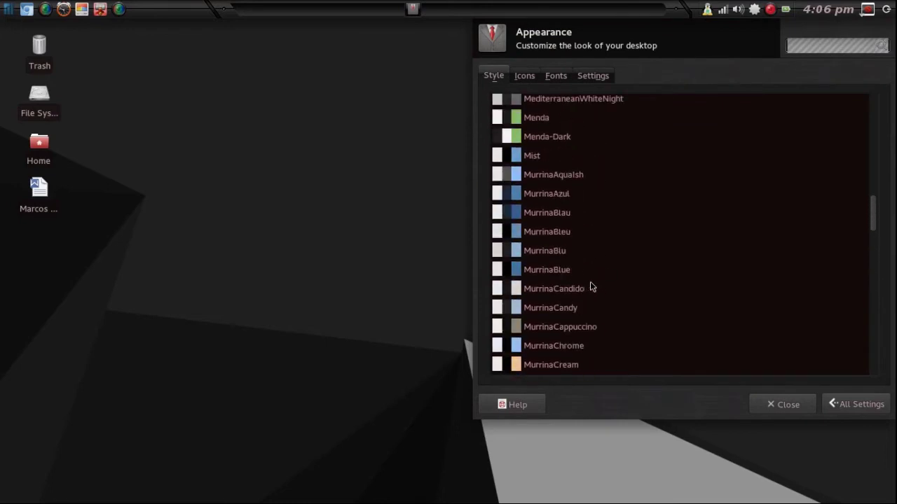
{"action": "scroll", "coordinate": [589, 283], "scroll_direction": "up", "scroll_amount": 12}
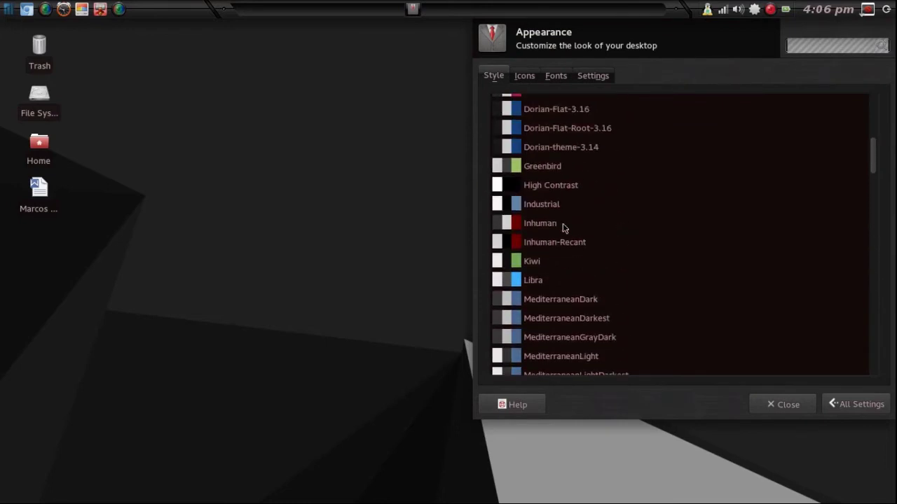
{"action": "left_click", "coordinate": [550, 222]}
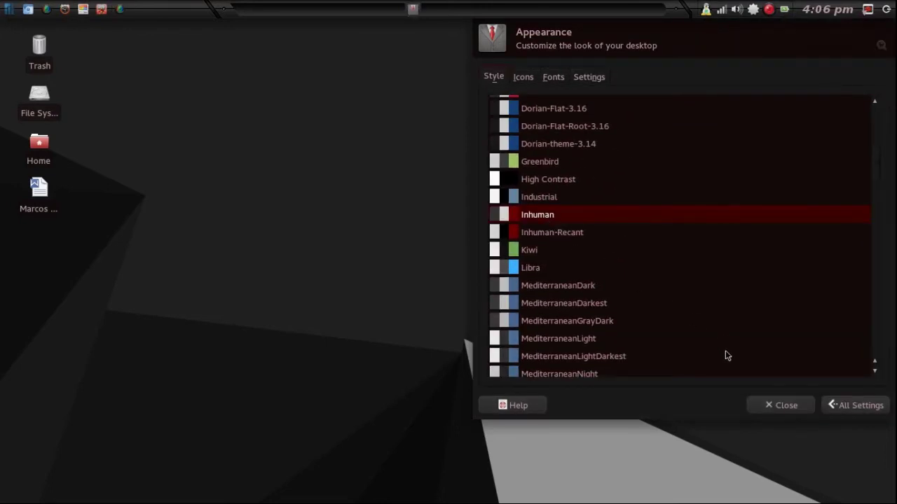
{"action": "left_click", "coordinate": [527, 77]}
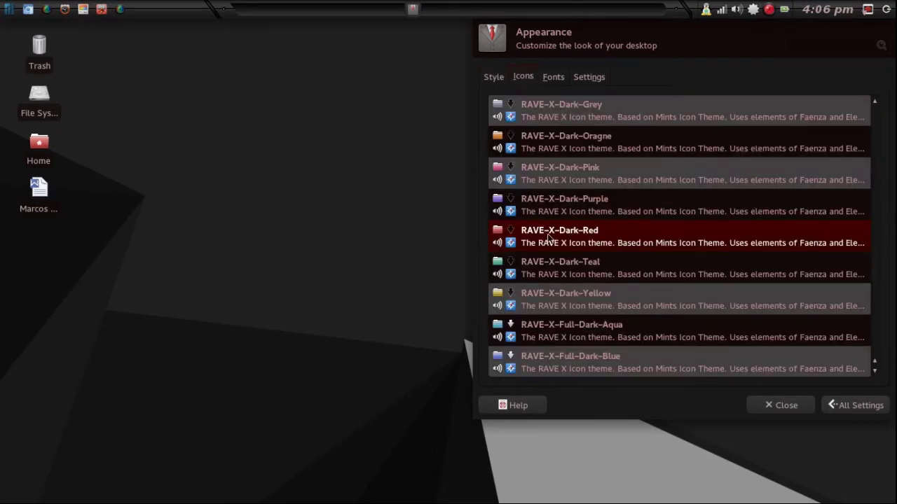
Move and stretch the Appearance window to show more icon themes.
{"action": "scroll", "coordinate": [550, 262], "scroll_direction": "up", "scroll_amount": 10}
{"action": "scroll", "coordinate": [554, 263], "scroll_direction": "up", "scroll_amount": 2}
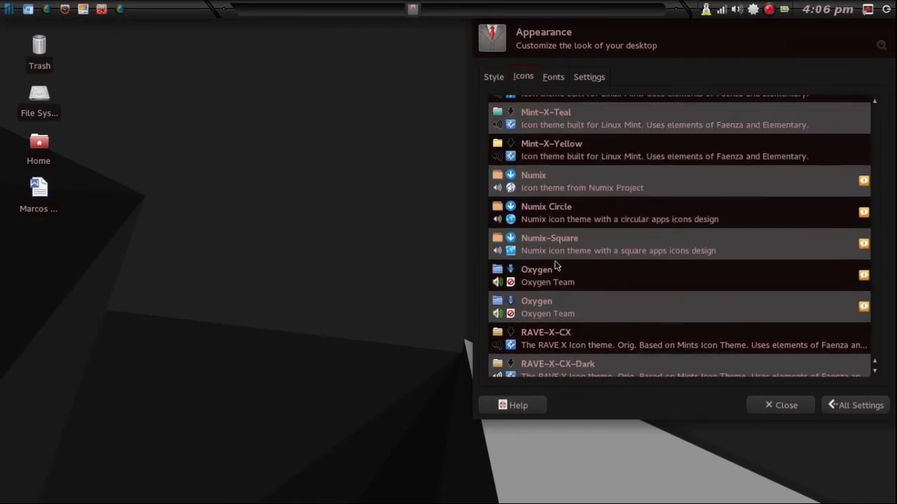
{"action": "left_click_drag", "start_coordinate": [578, 274], "coordinate": [101, 231]}
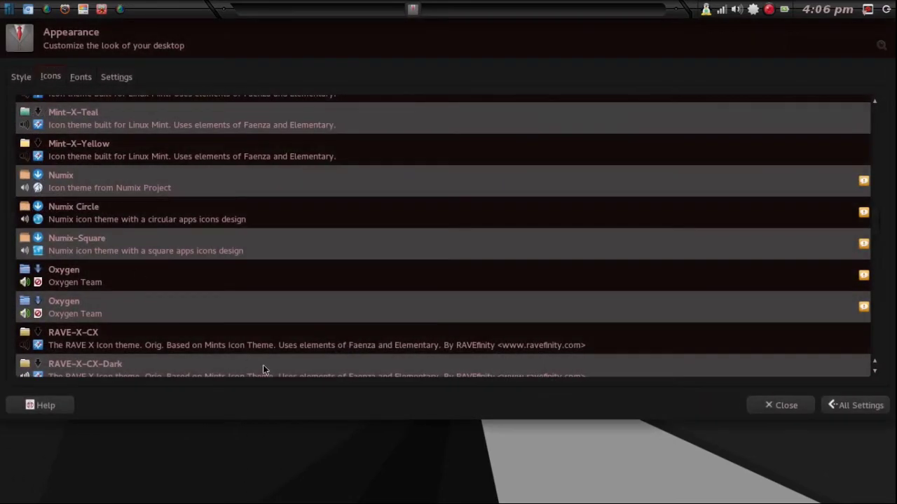
{"action": "left_click_drag", "start_coordinate": [316, 419], "coordinate": [286, 494]}
Scroll the icon theme list and apply Mint-X-Red.
{"action": "scroll", "coordinate": [238, 326], "scroll_direction": "up", "scroll_amount": 20}
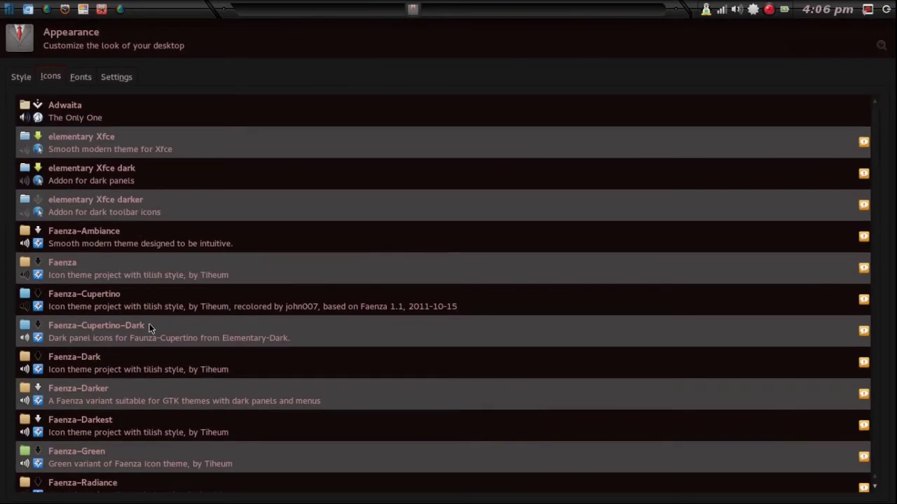
{"action": "scroll", "coordinate": [170, 327], "scroll_direction": "down", "scroll_amount": 1}
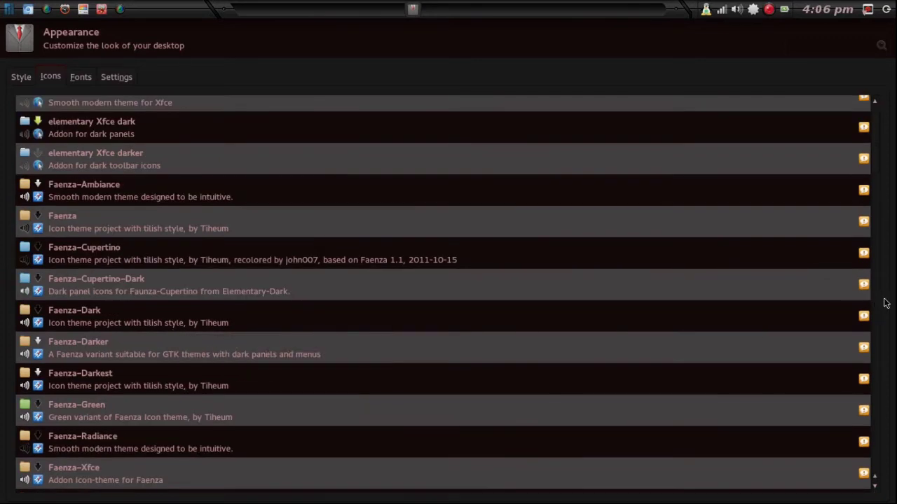
{"action": "scroll", "coordinate": [882, 303], "scroll_direction": "down", "scroll_amount": 2}
{"action": "scroll", "coordinate": [877, 307], "scroll_direction": "down", "scroll_amount": 1}
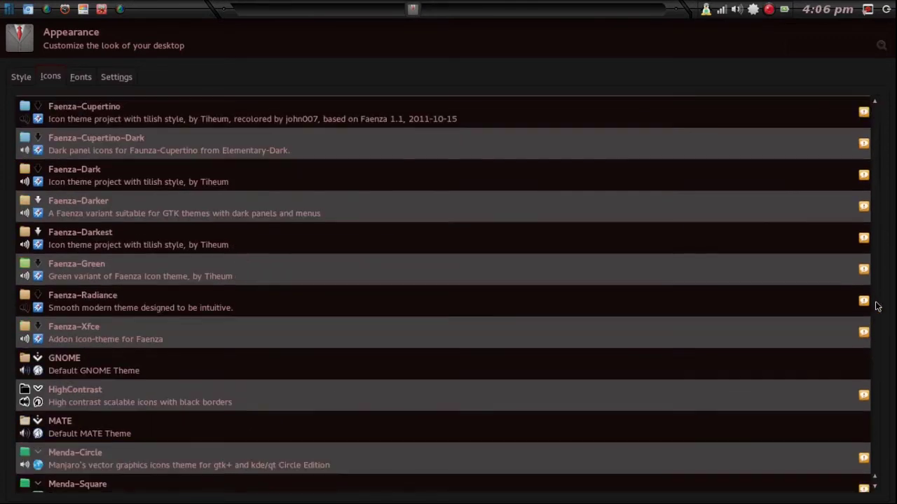
{"action": "scroll", "coordinate": [876, 307], "scroll_direction": "down", "scroll_amount": 1}
{"action": "scroll", "coordinate": [877, 307], "scroll_direction": "down", "scroll_amount": 2}
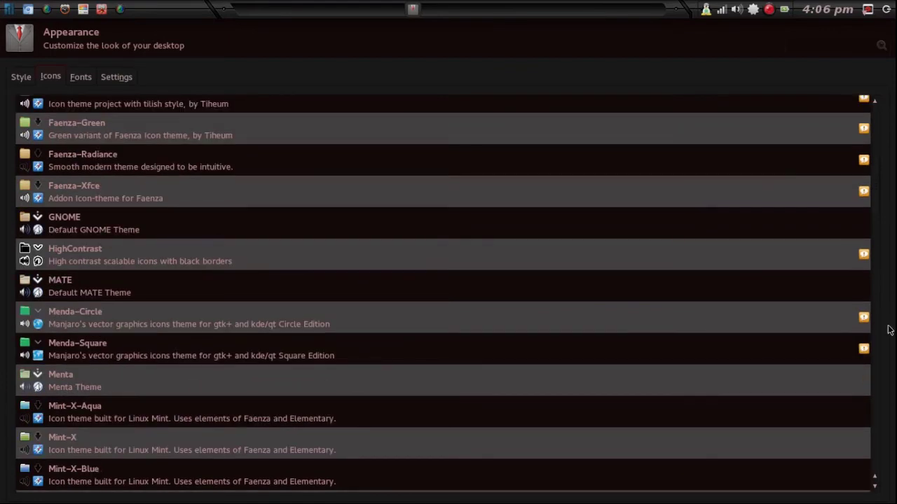
{"action": "scroll", "coordinate": [803, 379], "scroll_direction": "down", "scroll_amount": 4}
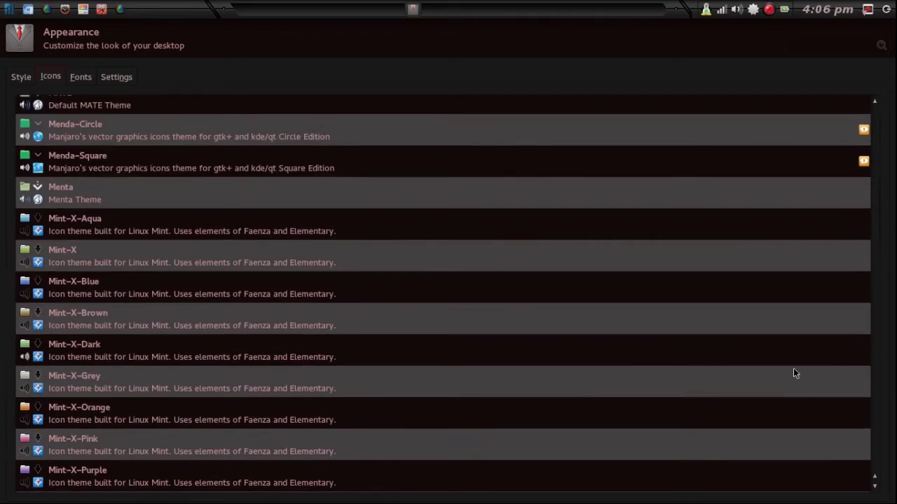
{"action": "scroll", "coordinate": [255, 405], "scroll_direction": "down", "scroll_amount": 2}
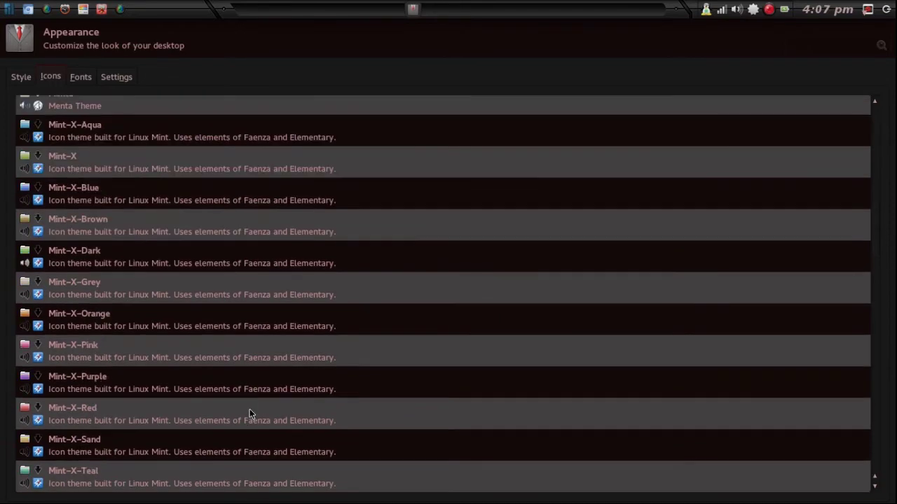
{"action": "left_click", "coordinate": [250, 414]}
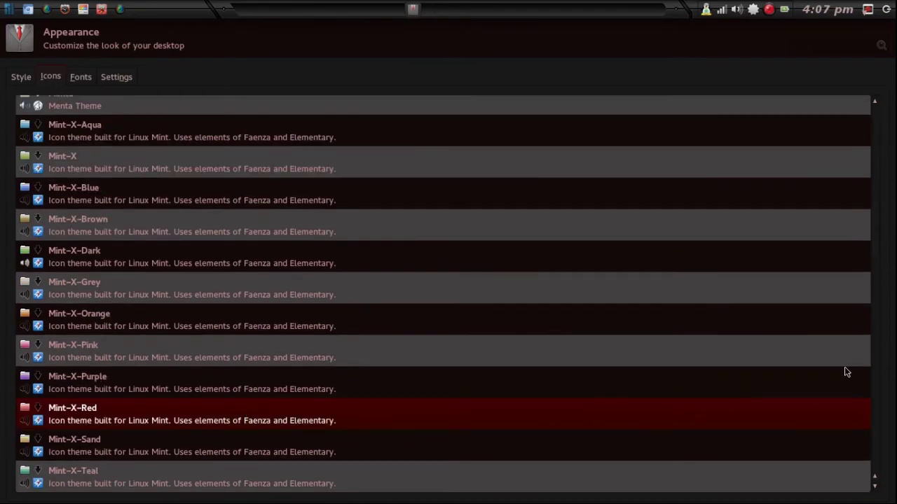
Shrink the Appearance window back to size and return to All Settings.
{"action": "scroll", "coordinate": [869, 369], "scroll_direction": "down", "scroll_amount": 7}
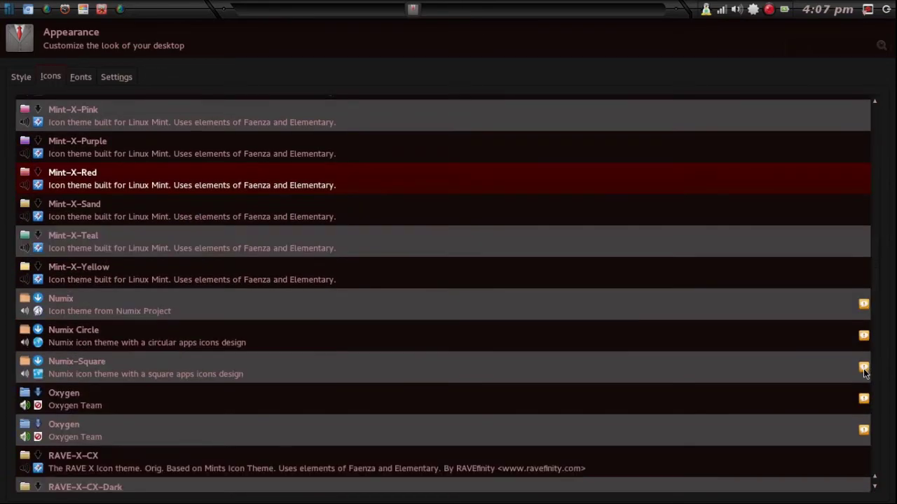
{"action": "scroll", "coordinate": [526, 361], "scroll_direction": "down", "scroll_amount": 12}
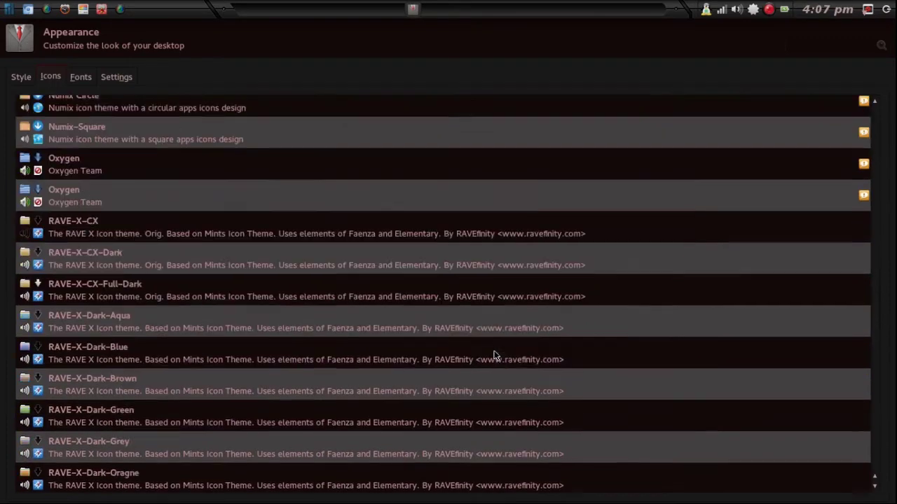
{"action": "scroll", "coordinate": [489, 361], "scroll_direction": "down", "scroll_amount": 7}
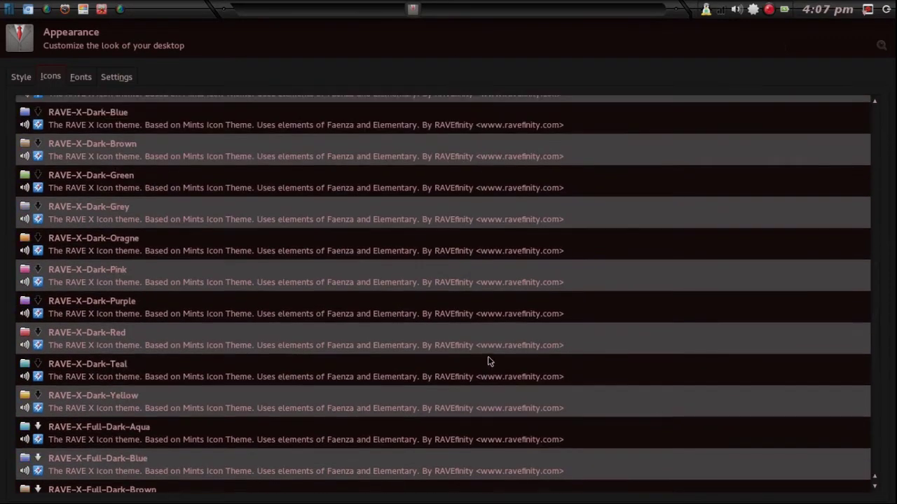
{"action": "scroll", "coordinate": [690, 363], "scroll_direction": "down", "scroll_amount": 6}
{"action": "scroll", "coordinate": [689, 364], "scroll_direction": "down", "scroll_amount": 9}
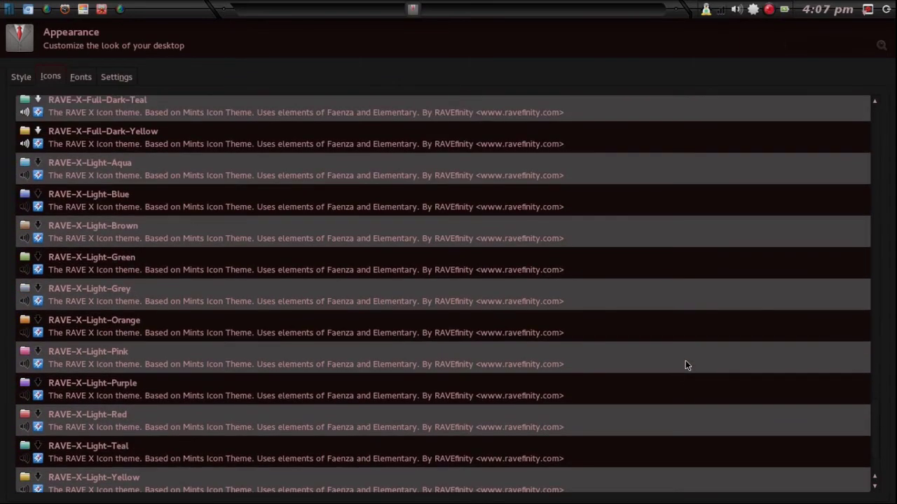
{"action": "scroll", "coordinate": [685, 364], "scroll_direction": "down", "scroll_amount": 3}
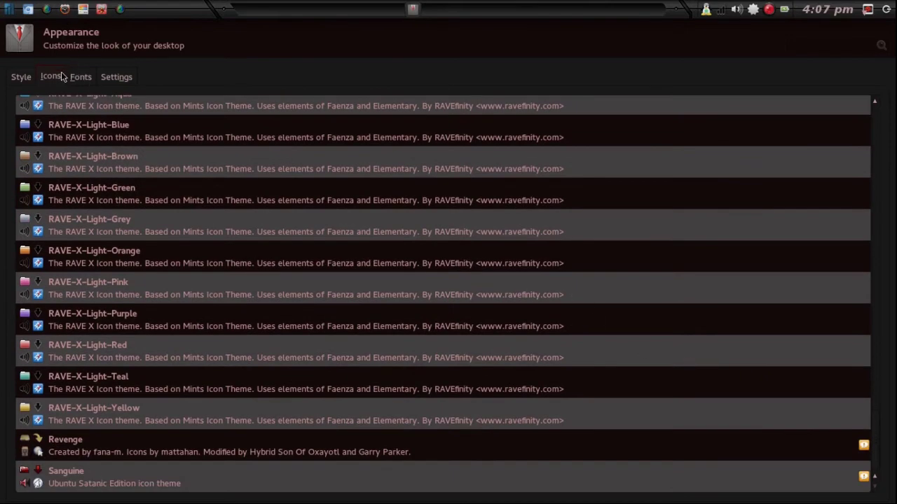
{"action": "left_click_drag", "start_coordinate": [443, 483], "coordinate": [424, 356]}
{"action": "left_click_drag", "start_coordinate": [4, 223], "coordinate": [578, 219]}
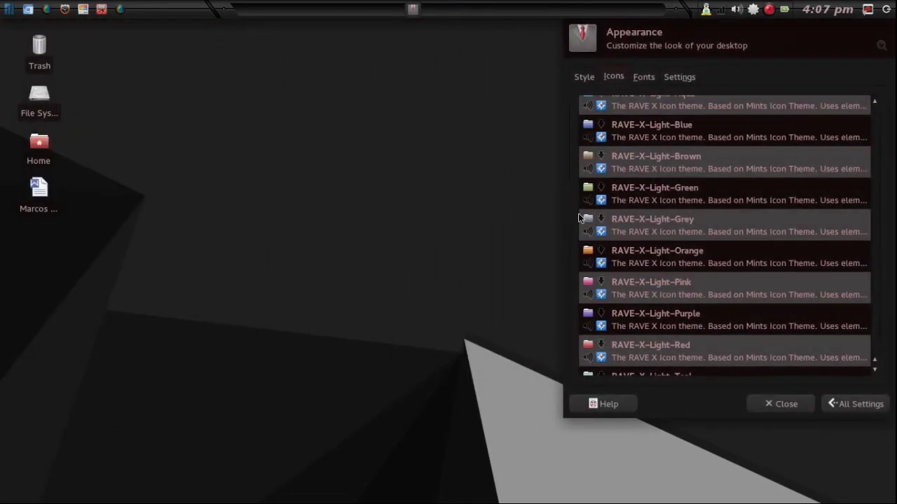
{"action": "left_click_drag", "start_coordinate": [581, 265], "coordinate": [496, 265]}
{"action": "left_click", "coordinate": [857, 405]}
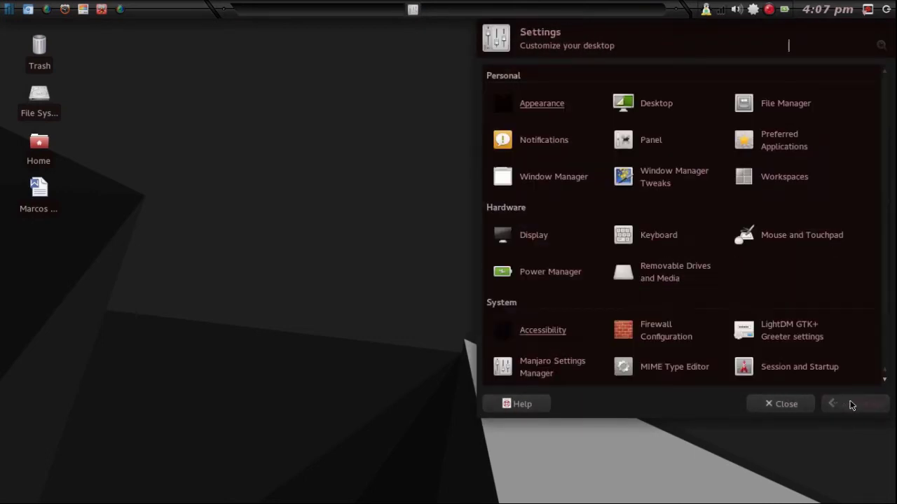
Open Window Manager settings and try the BleuFear and Borderless themes.
{"action": "left_click", "coordinate": [568, 181]}
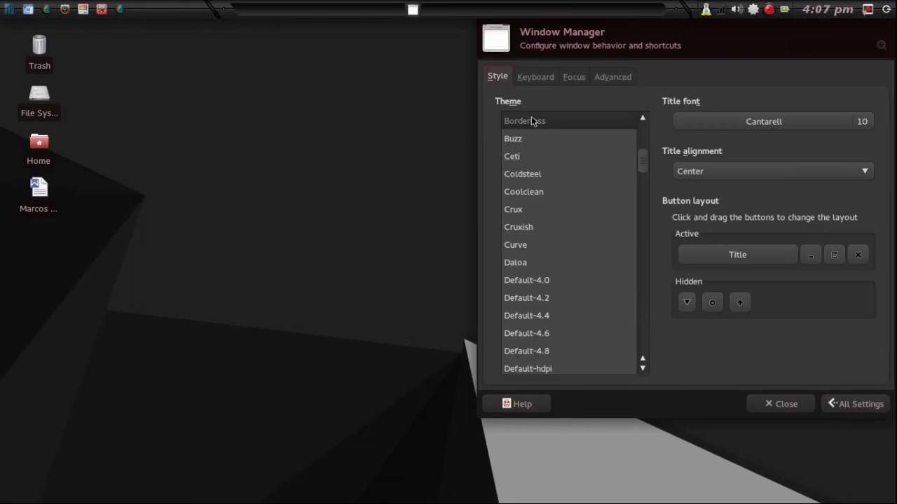
{"action": "scroll", "coordinate": [534, 129], "scroll_direction": "up", "scroll_amount": 3}
{"action": "left_click", "coordinate": [528, 213]}
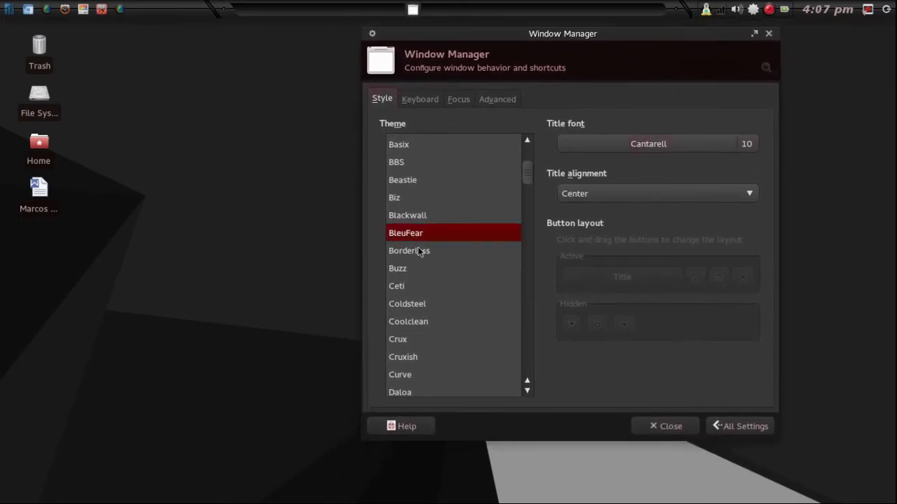
{"action": "left_click", "coordinate": [418, 250]}
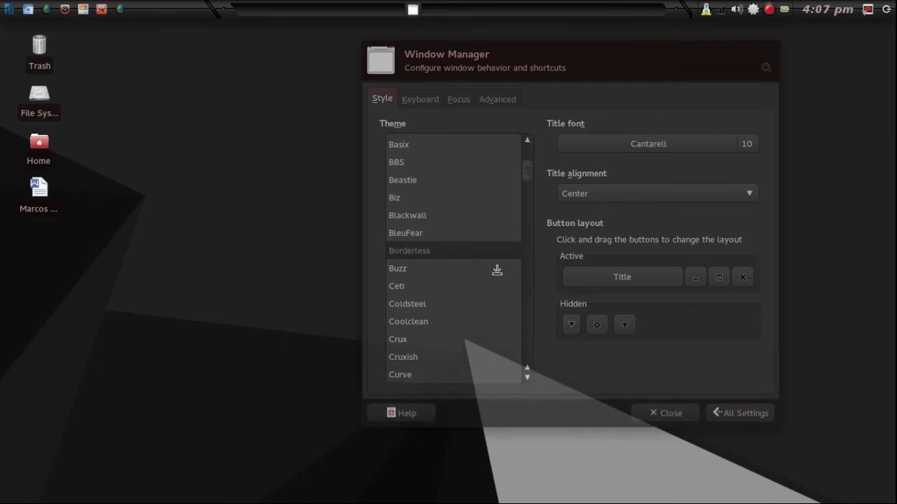
Preview the delorean-dark-theme-3.9, Defcon-IV, Dorian-Flat-3.16 and Dorian-theme-3.14 window themes.
{"action": "scroll", "coordinate": [512, 268], "scroll_direction": "down", "scroll_amount": 7}
{"action": "scroll", "coordinate": [501, 268], "scroll_direction": "up", "scroll_amount": 2}
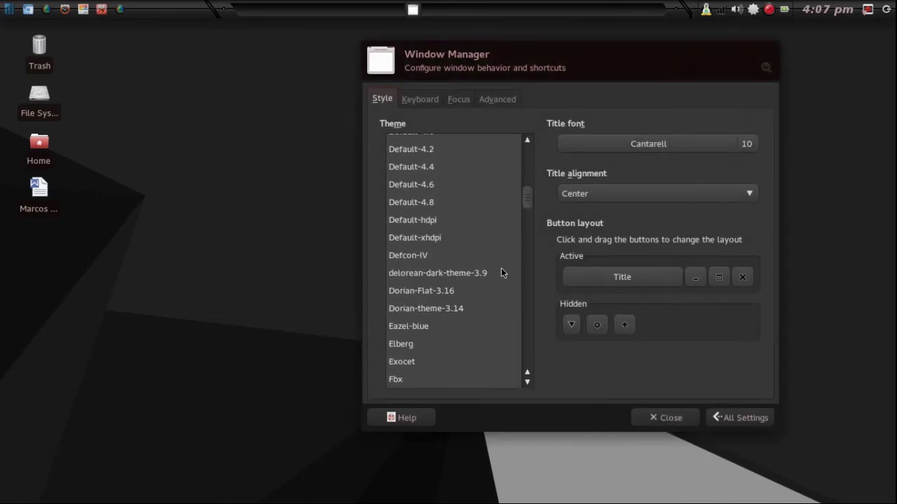
{"action": "left_click", "coordinate": [434, 277]}
{"action": "left_click", "coordinate": [410, 259]}
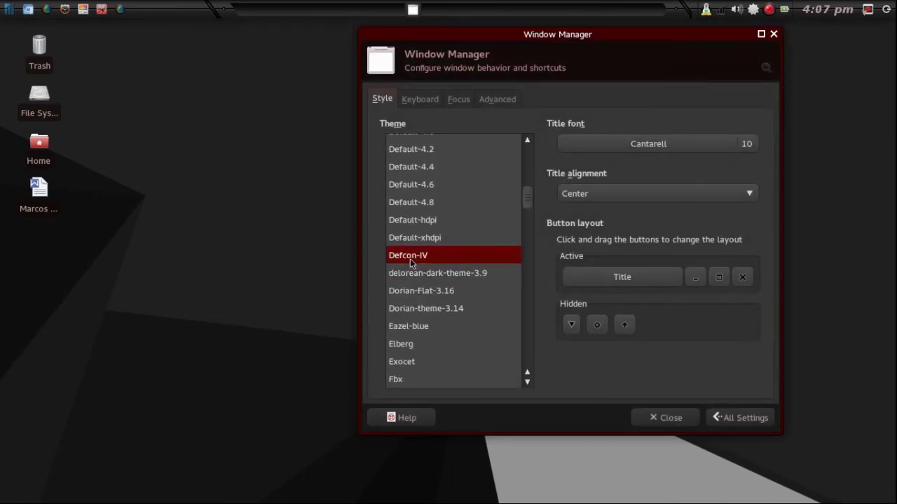
{"action": "left_click", "coordinate": [437, 288]}
{"action": "left_click", "coordinate": [449, 276]}
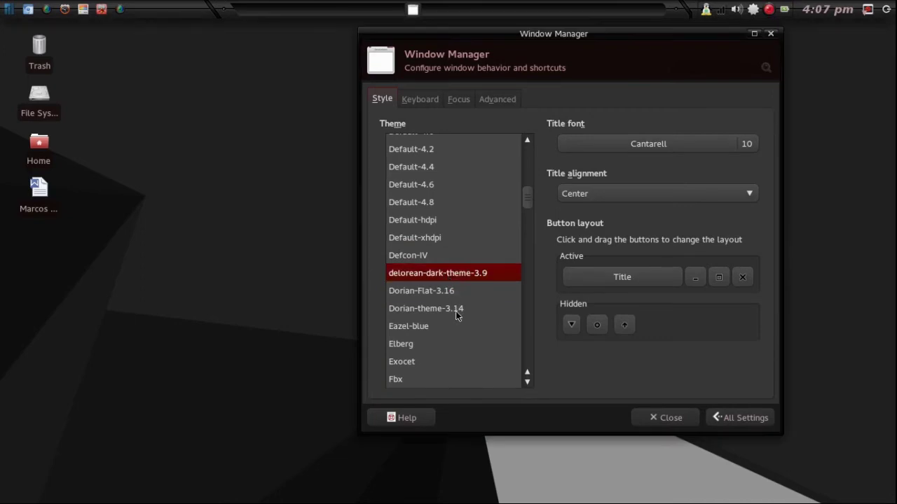
{"action": "left_click", "coordinate": [456, 313]}
{"action": "left_click", "coordinate": [457, 291]}
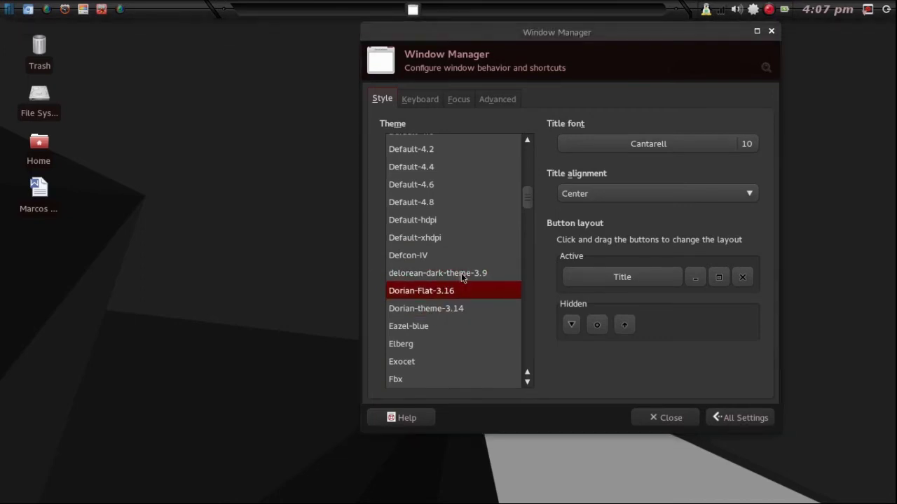
{"action": "left_click", "coordinate": [469, 271]}
{"action": "scroll", "coordinate": [528, 317], "scroll_direction": "down", "scroll_amount": 10}
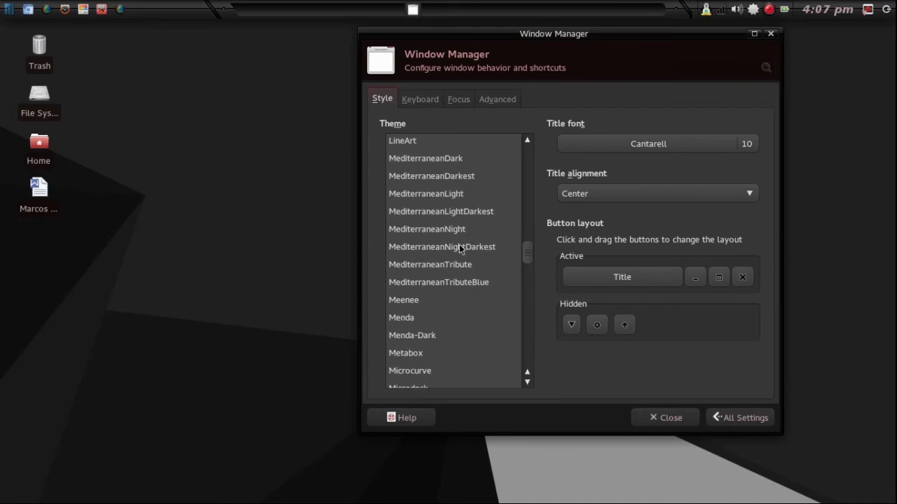
Preview the MediterraneanNightDarkest, MediterraneanTributeBlue and MediterraneanTribute window themes.
{"action": "left_click", "coordinate": [461, 250]}
{"action": "left_click", "coordinate": [460, 283]}
{"action": "left_click", "coordinate": [456, 266]}
{"action": "left_click", "coordinate": [452, 246]}
{"action": "scroll", "coordinate": [442, 275], "scroll_direction": "down", "scroll_amount": 1}
{"action": "scroll", "coordinate": [440, 274], "scroll_direction": "down", "scroll_amount": 5}
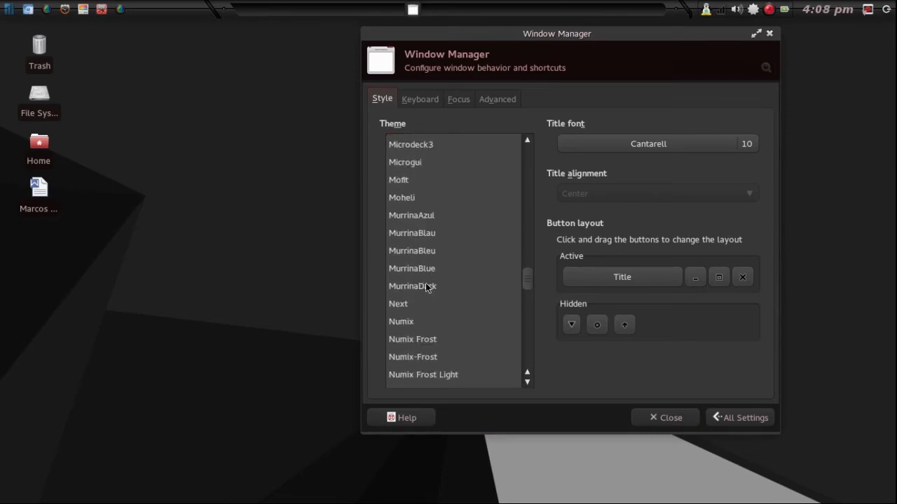
Preview the MurrinaDark, Numix-Frost, Peppermix-Dark and RedmondXP window themes.
{"action": "left_click", "coordinate": [426, 287]}
{"action": "scroll", "coordinate": [427, 287], "scroll_direction": "down", "scroll_amount": 1}
{"action": "left_click", "coordinate": [433, 289]}
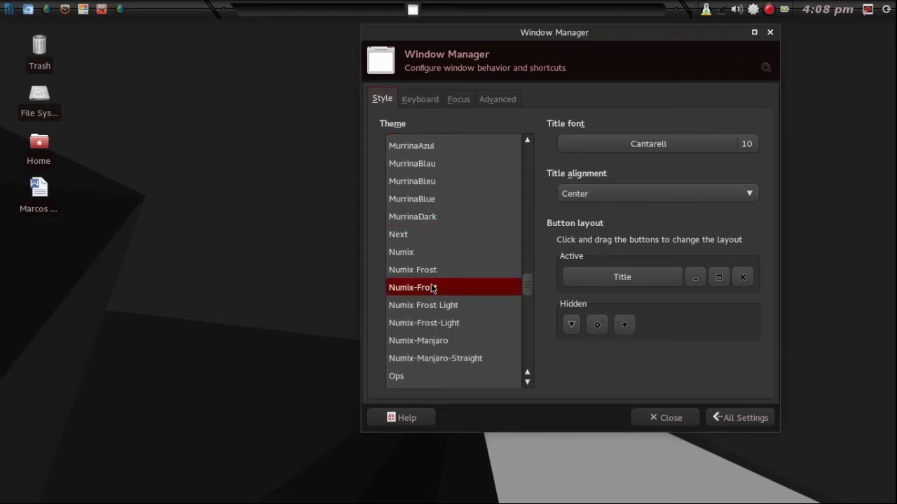
{"action": "scroll", "coordinate": [429, 280], "scroll_direction": "down", "scroll_amount": 4}
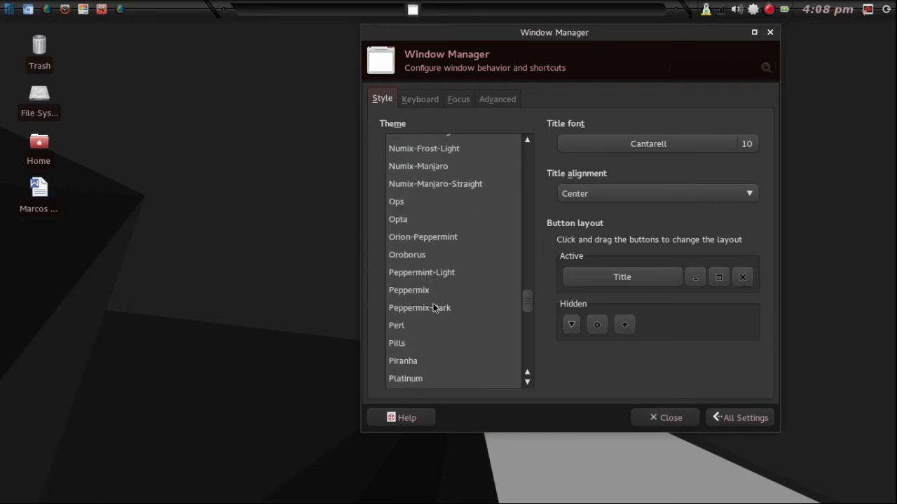
{"action": "left_click", "coordinate": [433, 307]}
{"action": "scroll", "coordinate": [465, 317], "scroll_direction": "up", "scroll_amount": 12}
{"action": "scroll", "coordinate": [445, 294], "scroll_direction": "up", "scroll_amount": 4}
{"action": "scroll", "coordinate": [447, 302], "scroll_direction": "down", "scroll_amount": 15}
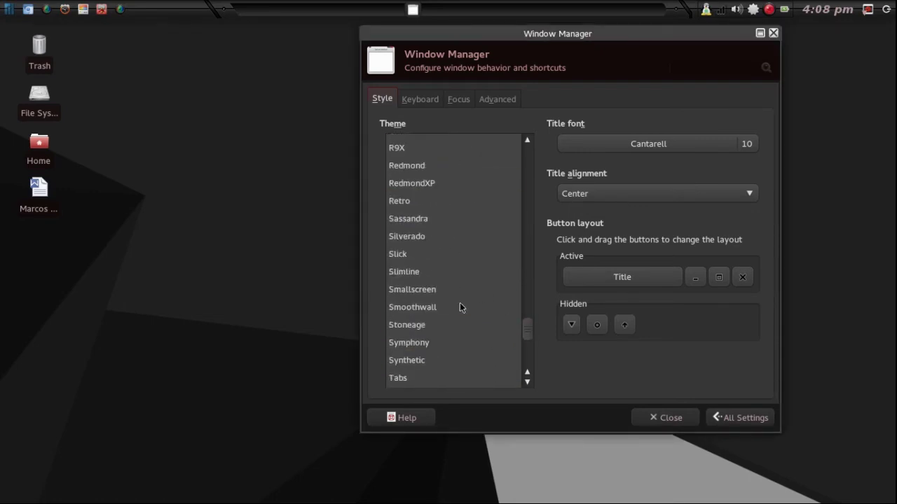
{"action": "scroll", "coordinate": [453, 308], "scroll_direction": "down", "scroll_amount": 5}
{"action": "scroll", "coordinate": [423, 278], "scroll_direction": "up", "scroll_amount": 5}
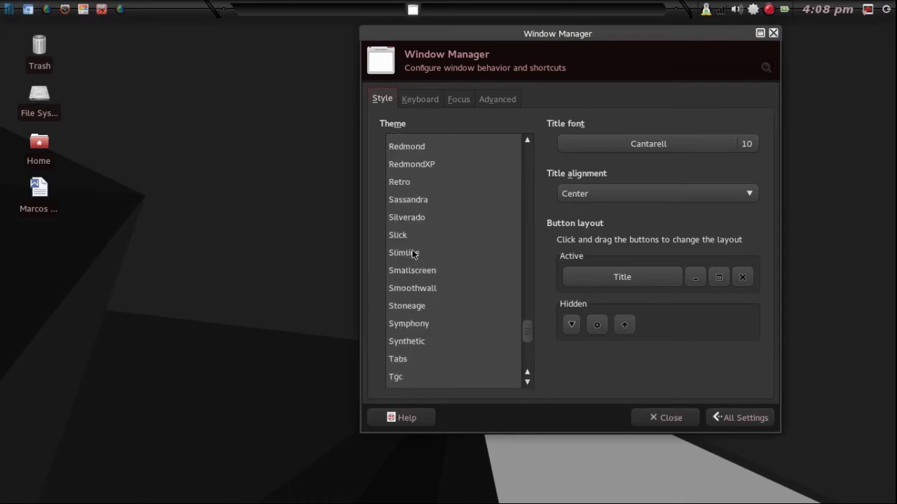
{"action": "left_click", "coordinate": [430, 165]}
Settle on the Borderless window theme and close the settings manager.
{"action": "left_click_drag", "start_coordinate": [550, 47], "coordinate": [481, 44]}
{"action": "scroll", "coordinate": [391, 265], "scroll_direction": "up", "scroll_amount": 20}
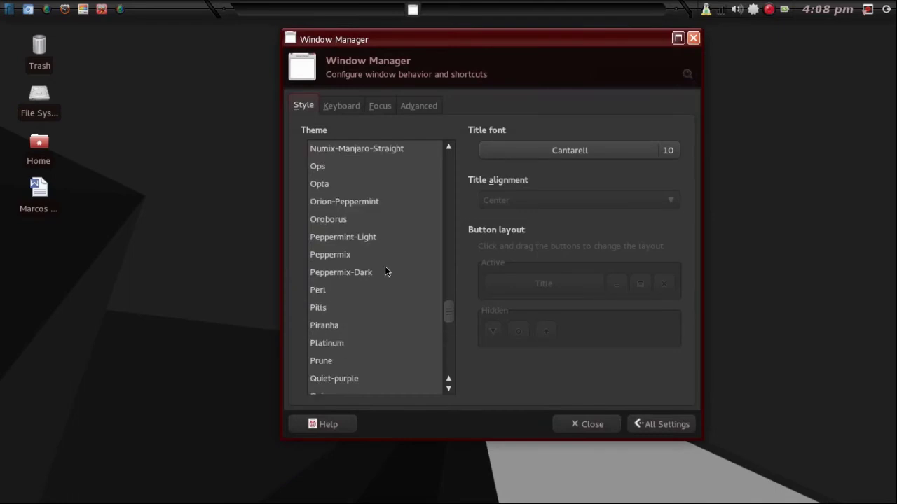
{"action": "scroll", "coordinate": [364, 233], "scroll_direction": "up", "scroll_amount": 8}
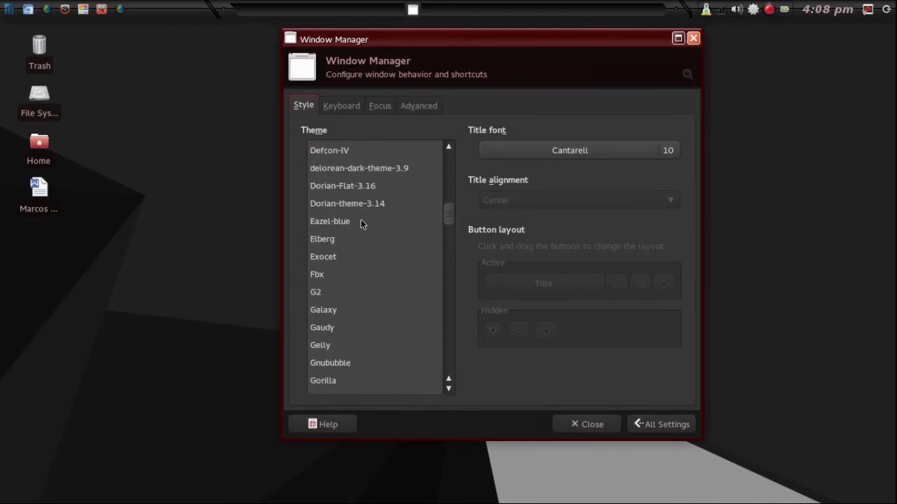
{"action": "left_click", "coordinate": [346, 182]}
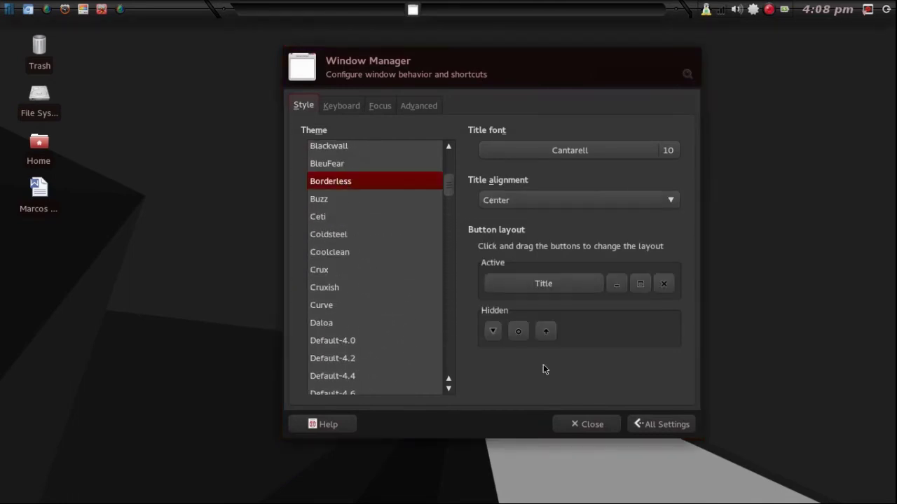
{"action": "left_click", "coordinate": [649, 425]}
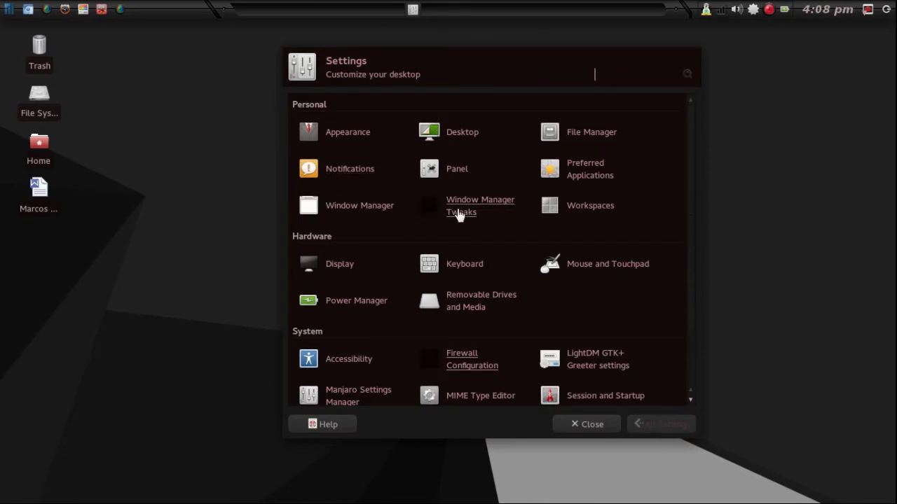
{"action": "left_click", "coordinate": [592, 425]}
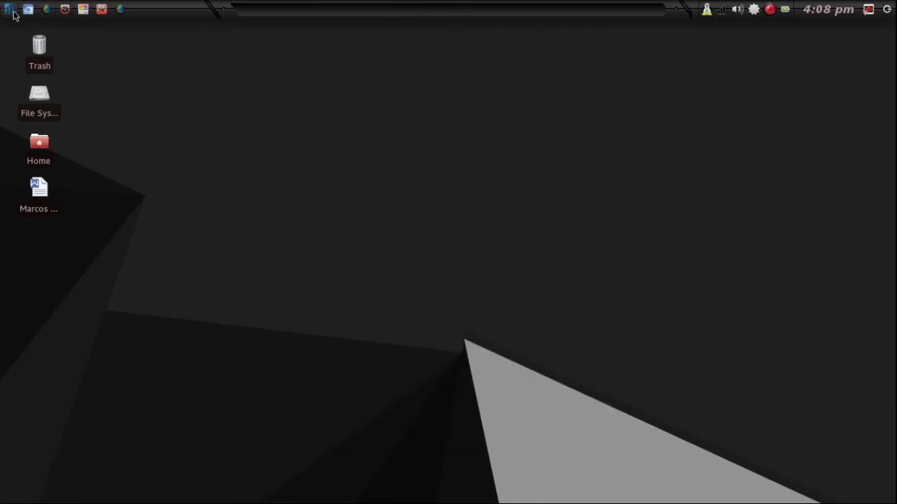
Launch KDE System Settings and run 'kwin --replace' so KWin takes over window management.
{"action": "left_click", "coordinate": [8, 10]}
{"action": "left_click", "coordinate": [120, 165]}
{"action": "key", "text": "alt+F2"}
{"action": "type", "text": "kw"}
{"action": "key", "text": "alt+Tab"}
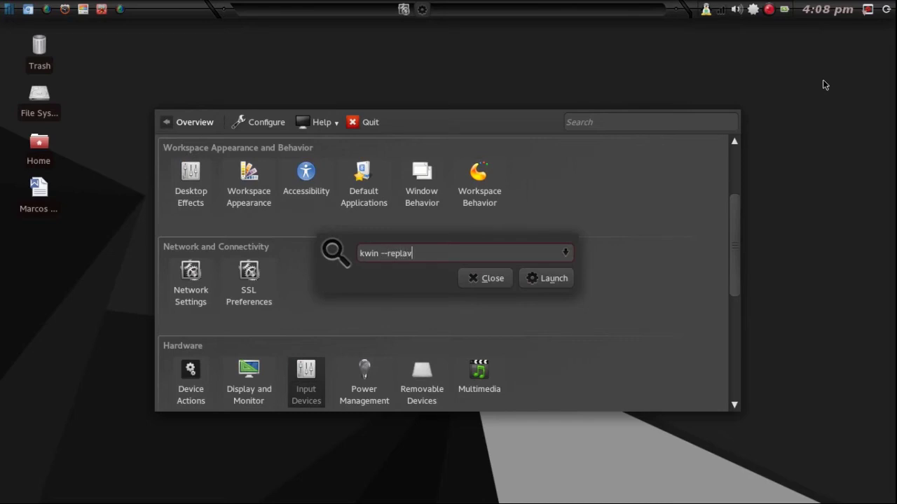
{"action": "key", "text": "Return"}
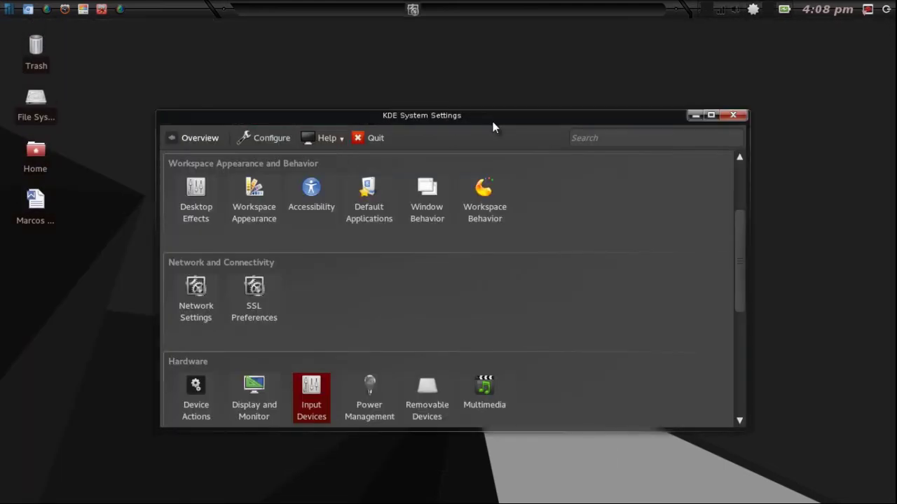
Move the System Settings window up and right, and cancel the stray Authenticate dialog.
{"action": "left_click_drag", "start_coordinate": [481, 123], "coordinate": [550, 100]}
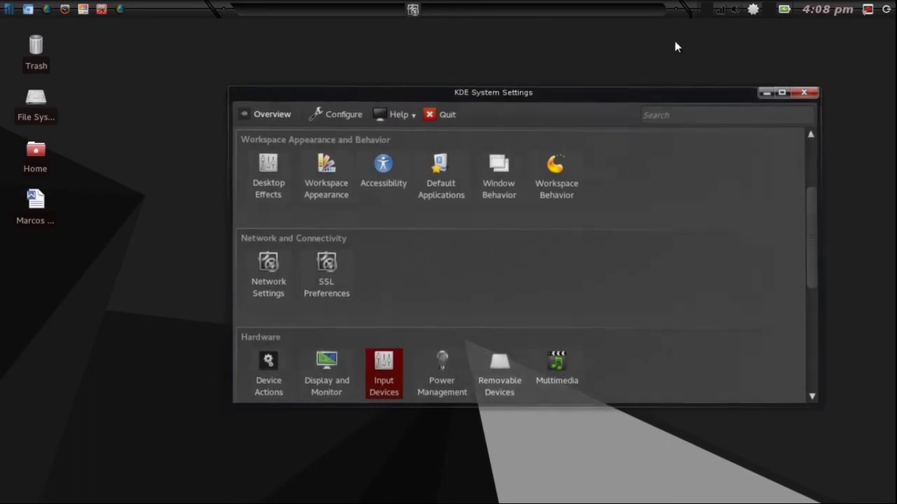
{"action": "left_click", "coordinate": [704, 9]}
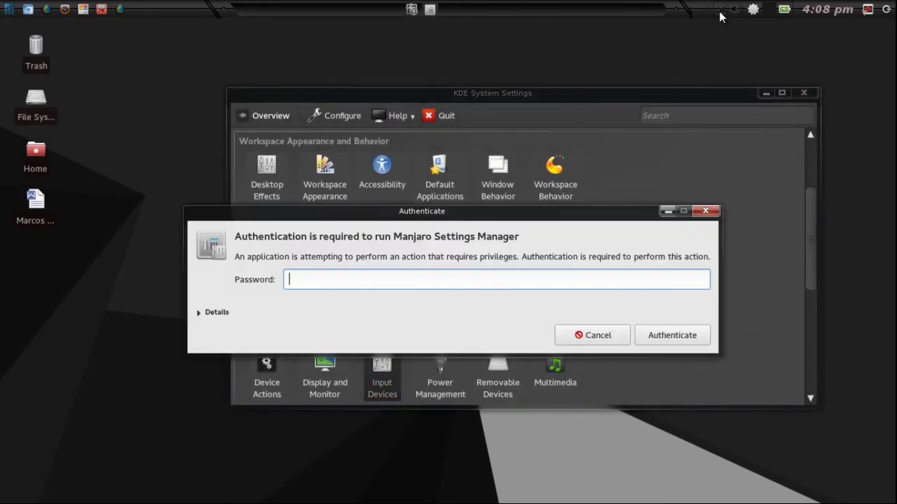
{"action": "left_click", "coordinate": [581, 335]}
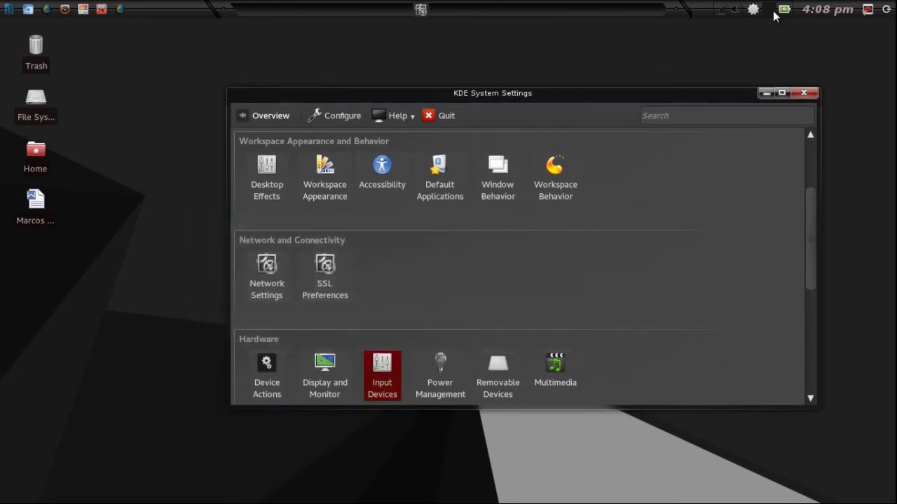
{"action": "right_click", "coordinate": [770, 8]}
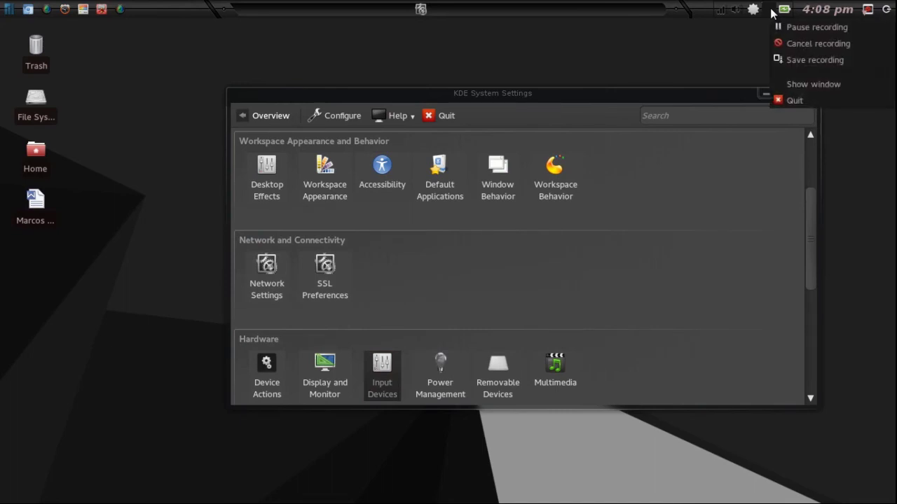
{"action": "left_click", "coordinate": [651, 97]}
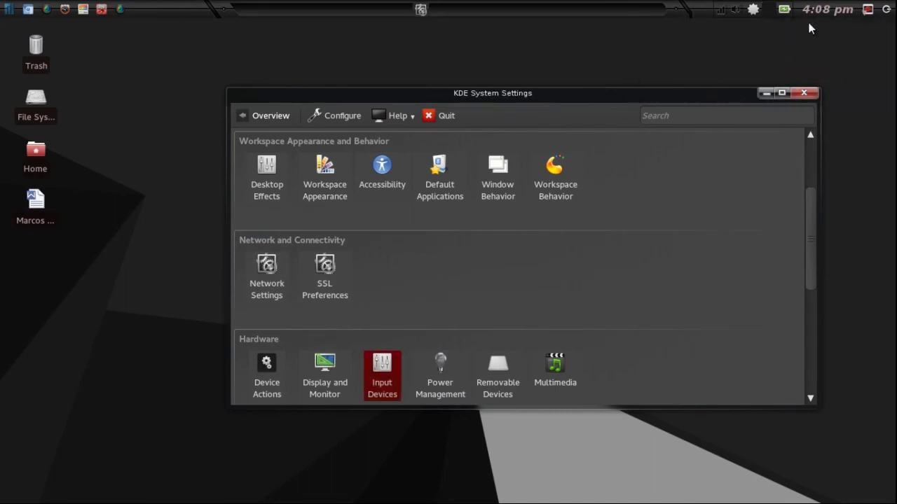
{"action": "left_click", "coordinate": [867, 9]}
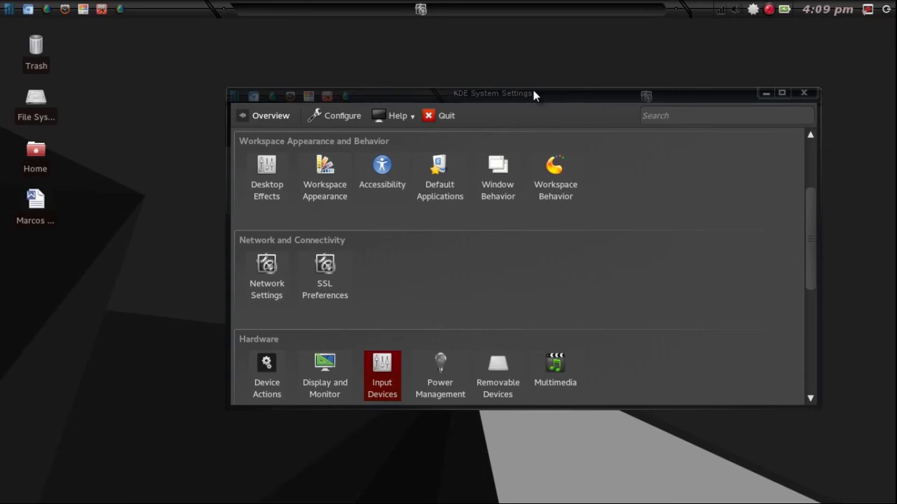
{"action": "left_click_drag", "start_coordinate": [536, 96], "coordinate": [506, 71]}
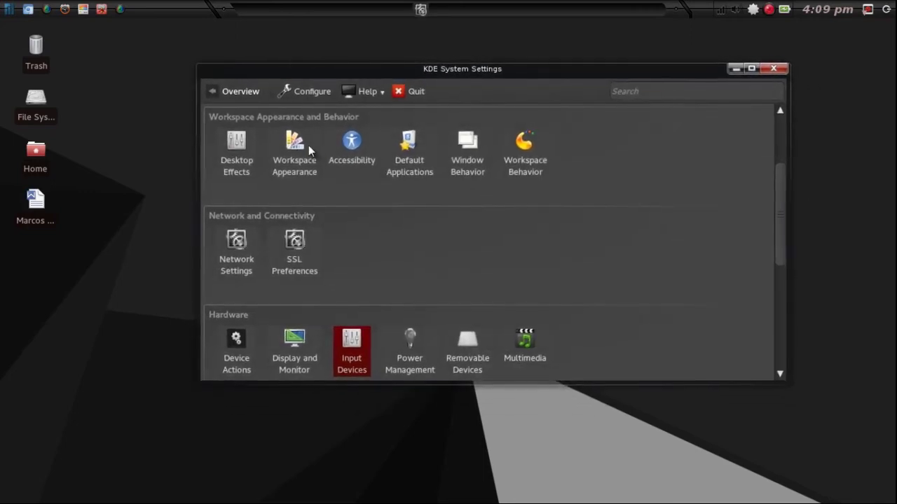
{"action": "mouse_move", "coordinate": [301, 165]}
{"action": "scroll", "coordinate": [289, 162], "scroll_direction": "up", "scroll_amount": 1}
{"action": "scroll", "coordinate": [289, 163], "scroll_direction": "up", "scroll_amount": 2}
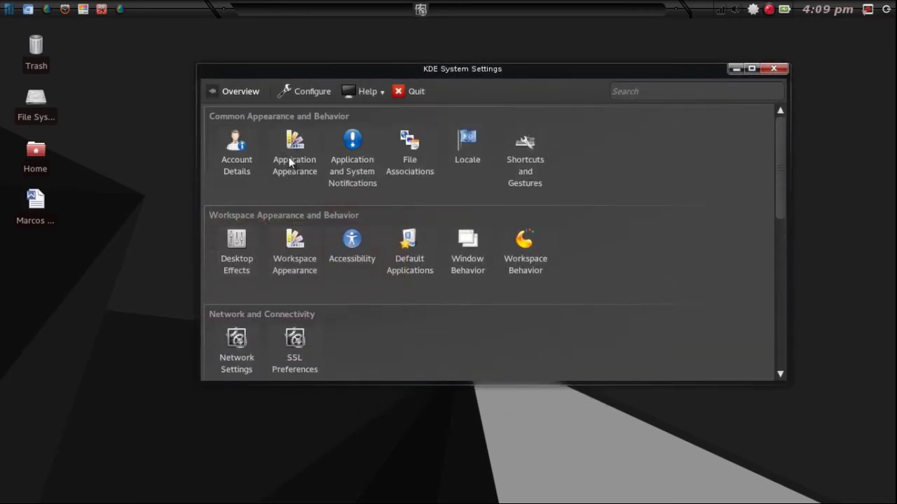
Under Application Appearance > Icons, apply the Mint-X-Red icon theme, then go back to Overview.
{"action": "left_click", "coordinate": [306, 146]}
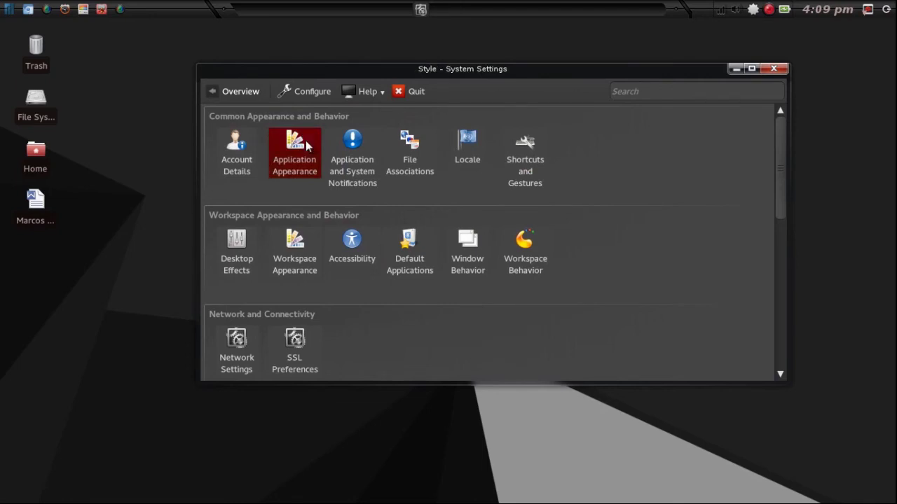
{"action": "left_click", "coordinate": [251, 167]}
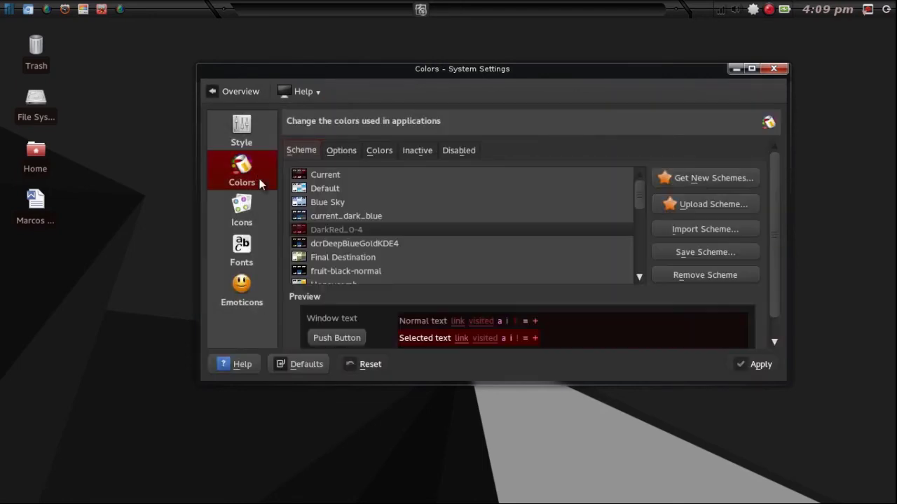
{"action": "scroll", "coordinate": [363, 203], "scroll_direction": "down", "scroll_amount": 10}
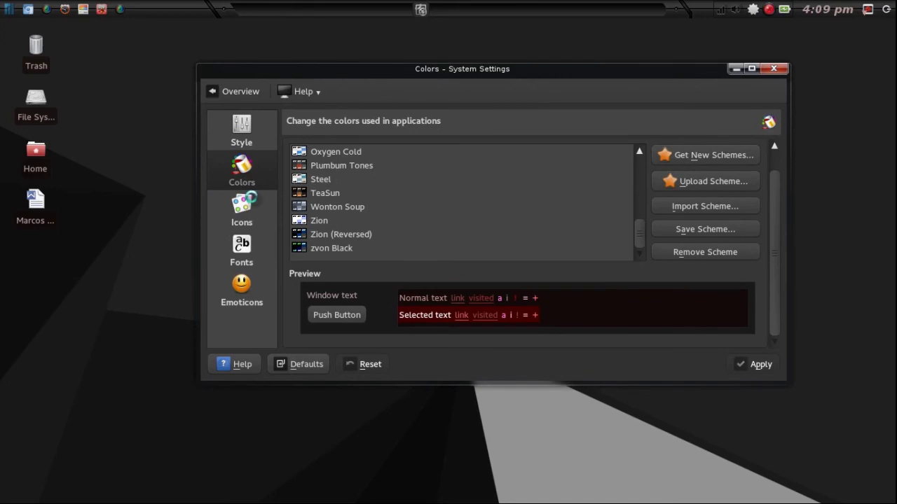
{"action": "left_click", "coordinate": [267, 210]}
{"action": "scroll", "coordinate": [329, 241], "scroll_direction": "down", "scroll_amount": 1}
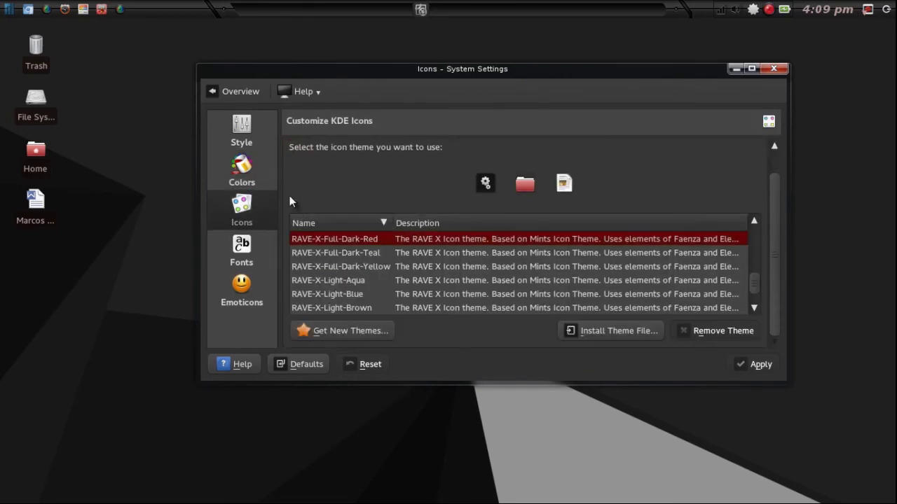
{"action": "scroll", "coordinate": [333, 256], "scroll_direction": "down", "scroll_amount": 3}
{"action": "scroll", "coordinate": [346, 284], "scroll_direction": "up", "scroll_amount": 10}
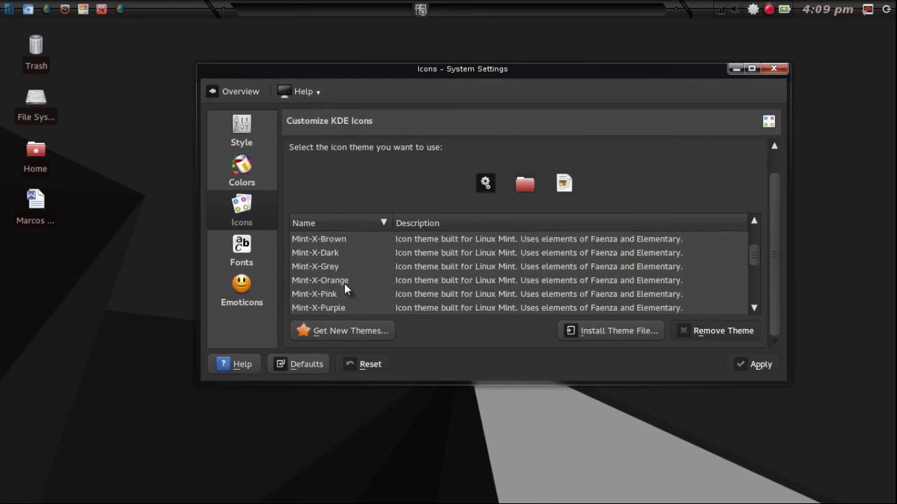
{"action": "scroll", "coordinate": [347, 279], "scroll_direction": "down", "scroll_amount": 4}
{"action": "left_click", "coordinate": [329, 281]}
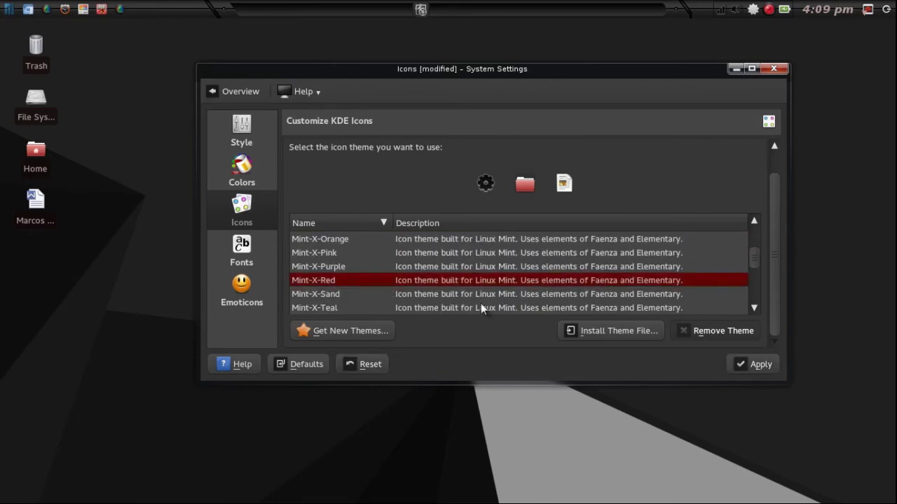
{"action": "left_click", "coordinate": [743, 361]}
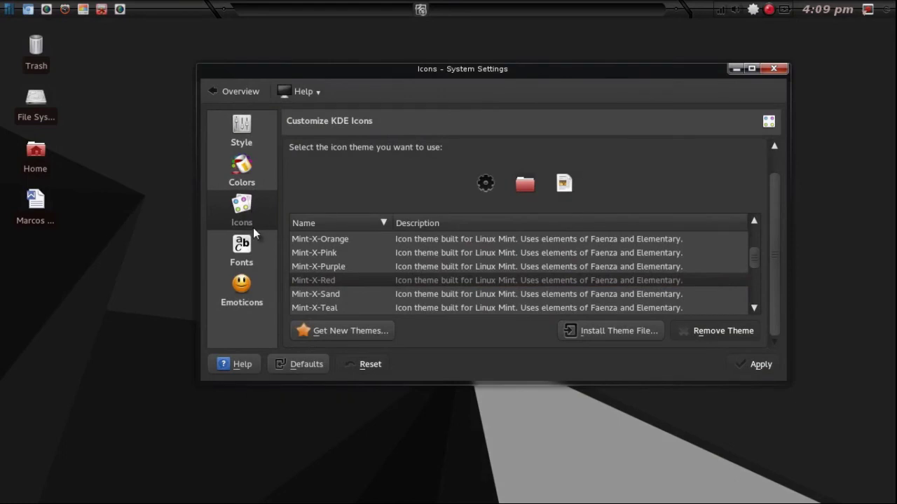
{"action": "left_click", "coordinate": [235, 97]}
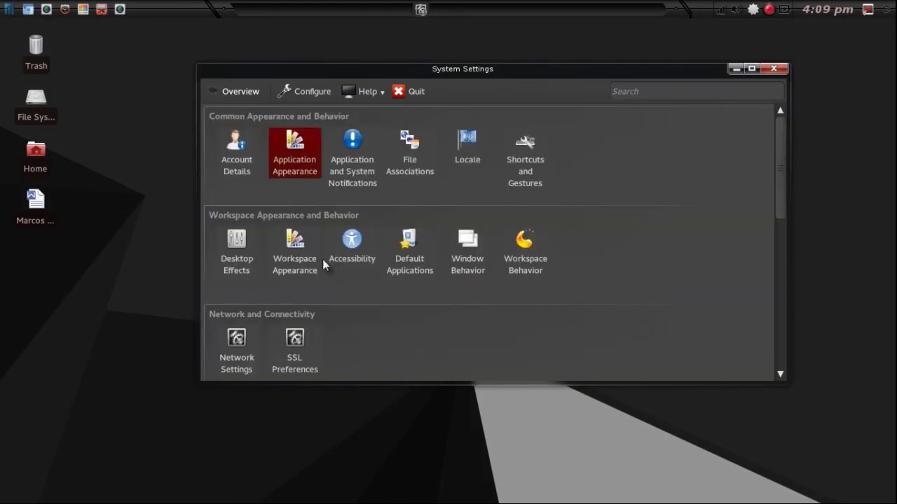
In Workspace Appearance > Cursor Theme, preview Arkanus, Azenis, DMZ (Black), RedFlame, redglass and Rediron.
{"action": "left_click", "coordinate": [300, 259]}
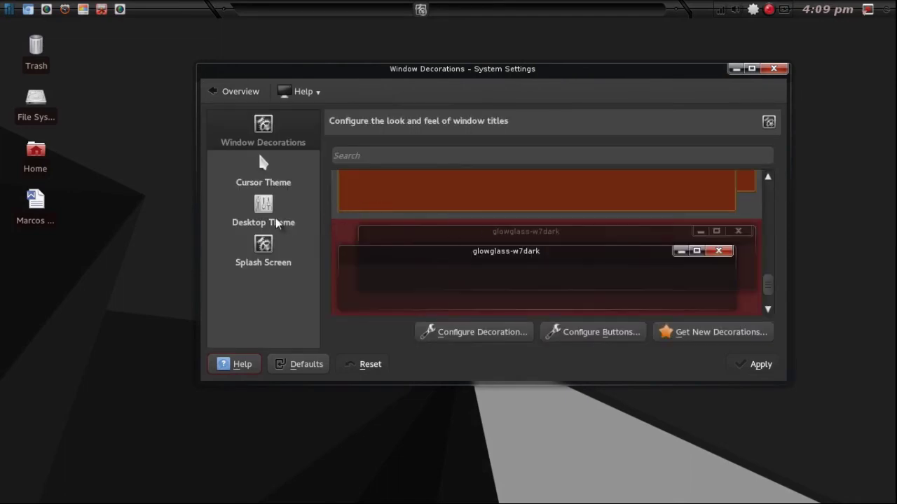
{"action": "left_click", "coordinate": [259, 167]}
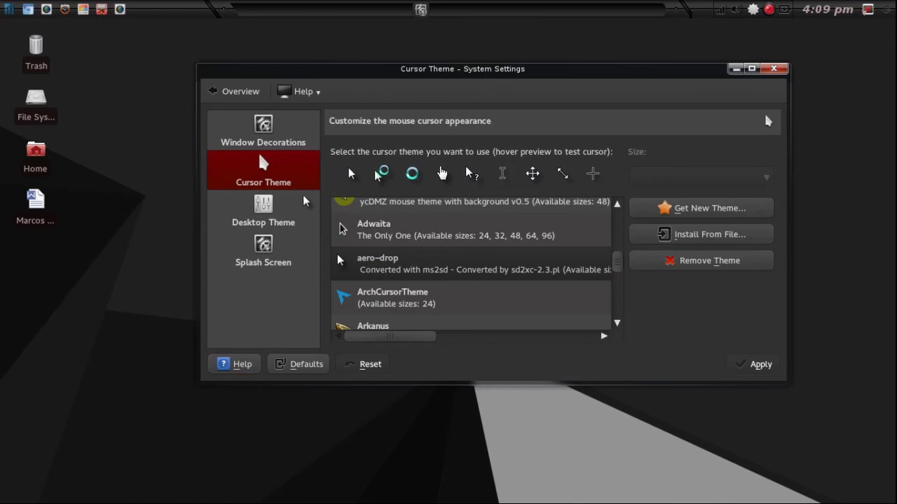
{"action": "scroll", "coordinate": [382, 264], "scroll_direction": "down", "scroll_amount": 1}
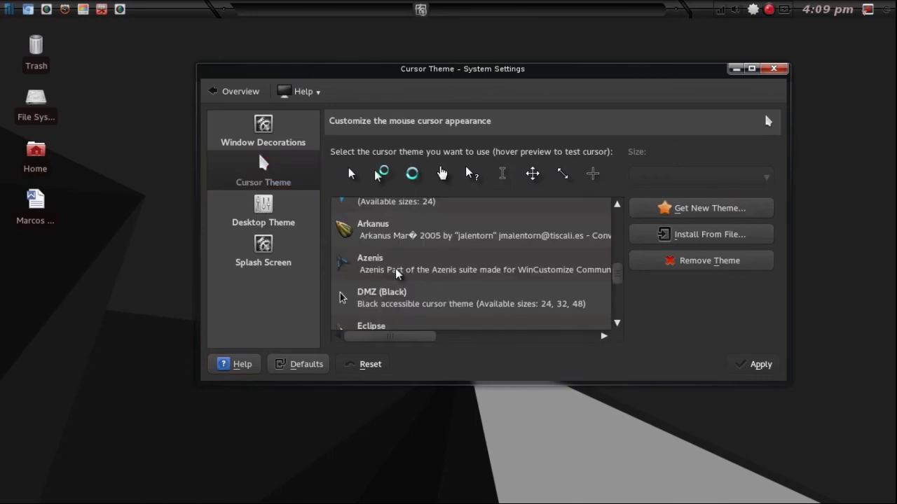
{"action": "left_click", "coordinate": [400, 237]}
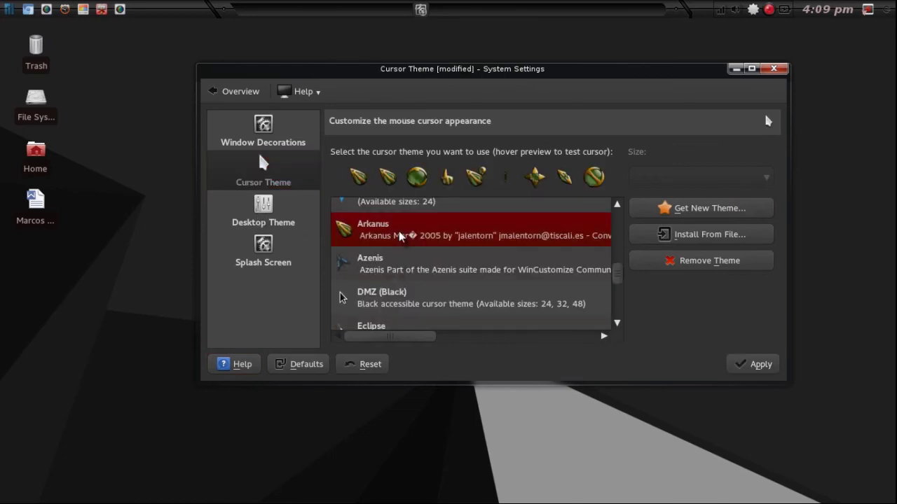
{"action": "left_click", "coordinate": [442, 261]}
{"action": "left_click", "coordinate": [428, 300]}
{"action": "scroll", "coordinate": [429, 301], "scroll_direction": "down", "scroll_amount": 5}
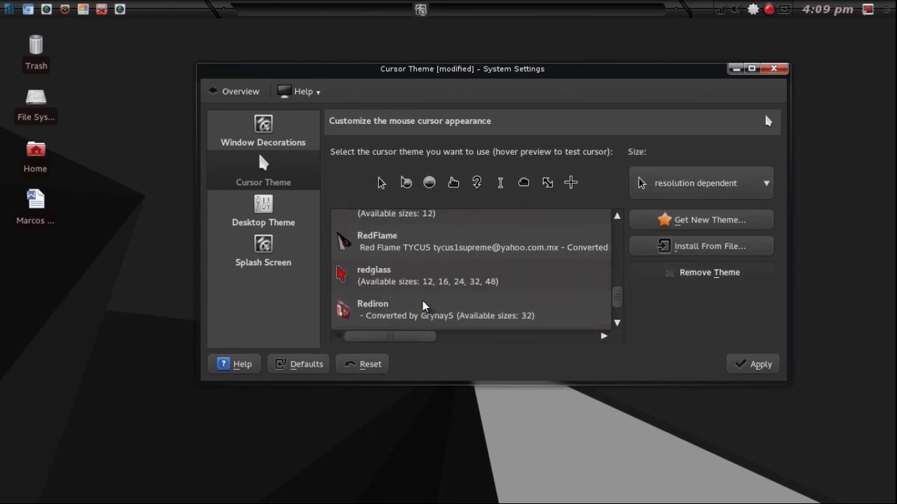
{"action": "left_click", "coordinate": [411, 247]}
{"action": "left_click", "coordinate": [405, 278]}
{"action": "scroll", "coordinate": [399, 301], "scroll_direction": "down", "scroll_amount": 3}
{"action": "scroll", "coordinate": [410, 254], "scroll_direction": "up", "scroll_amount": 3}
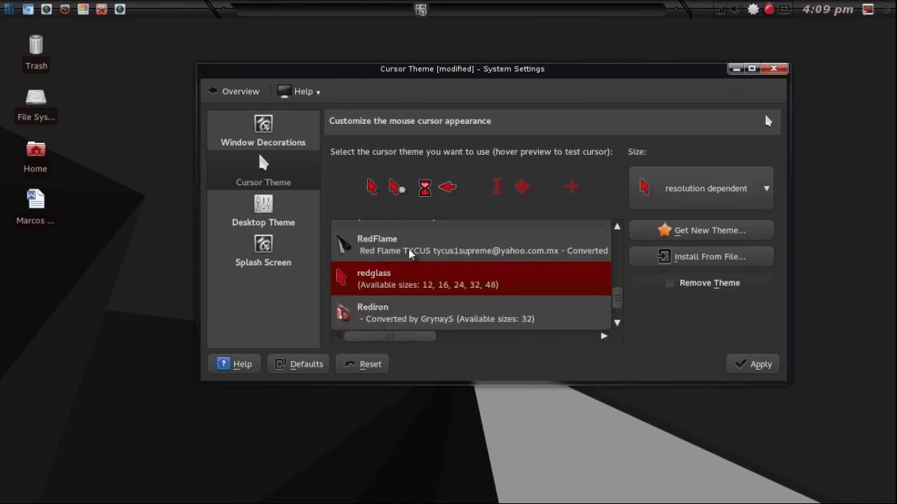
{"action": "left_click", "coordinate": [370, 309]}
{"action": "scroll", "coordinate": [406, 280], "scroll_direction": "down", "scroll_amount": 3}
Preview Sanguine, Simple-and-Soft, whiteglass and +Alkano-all-in-one, then select and apply bCircle.
{"action": "left_click", "coordinate": [409, 252]}
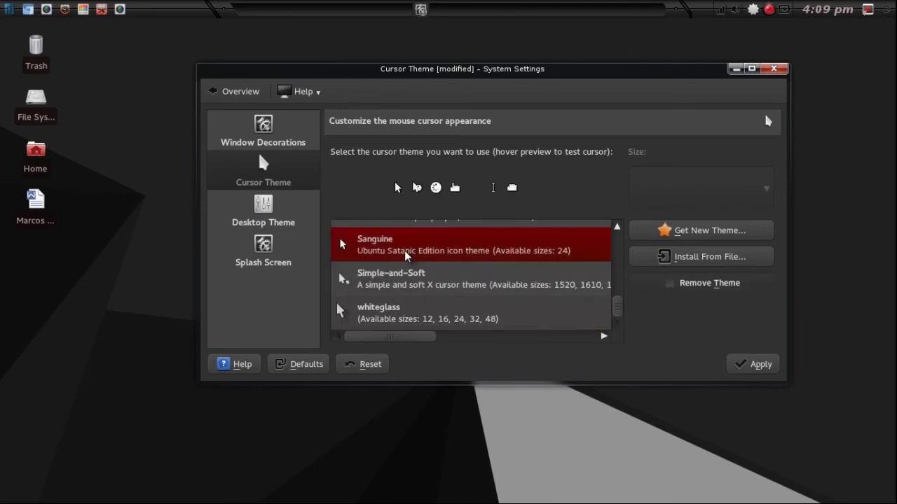
{"action": "left_click", "coordinate": [401, 280]}
{"action": "left_click", "coordinate": [394, 308]}
{"action": "scroll", "coordinate": [394, 308], "scroll_direction": "up", "scroll_amount": 5}
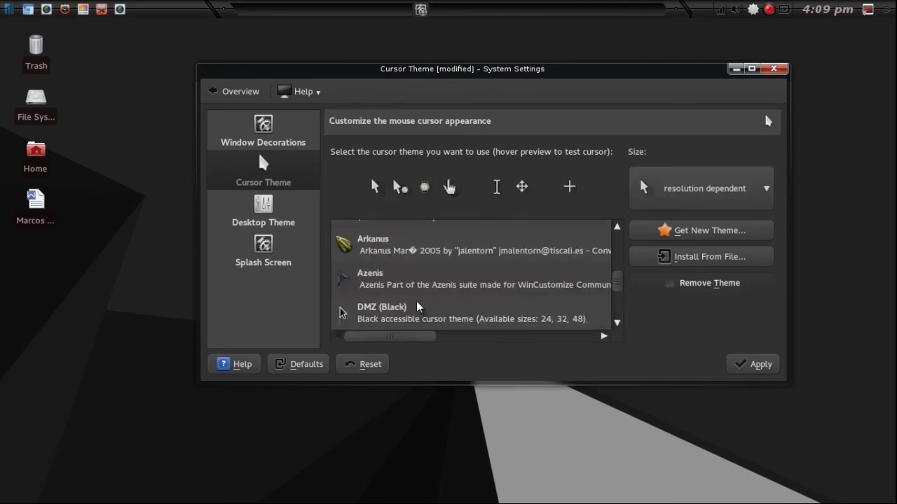
{"action": "left_click", "coordinate": [422, 238]}
{"action": "left_click", "coordinate": [401, 279]}
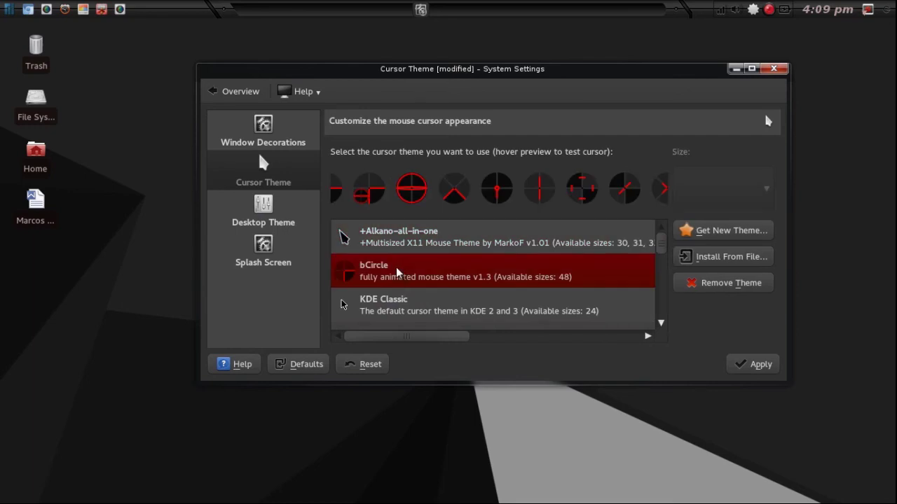
{"action": "left_click", "coordinate": [748, 363]}
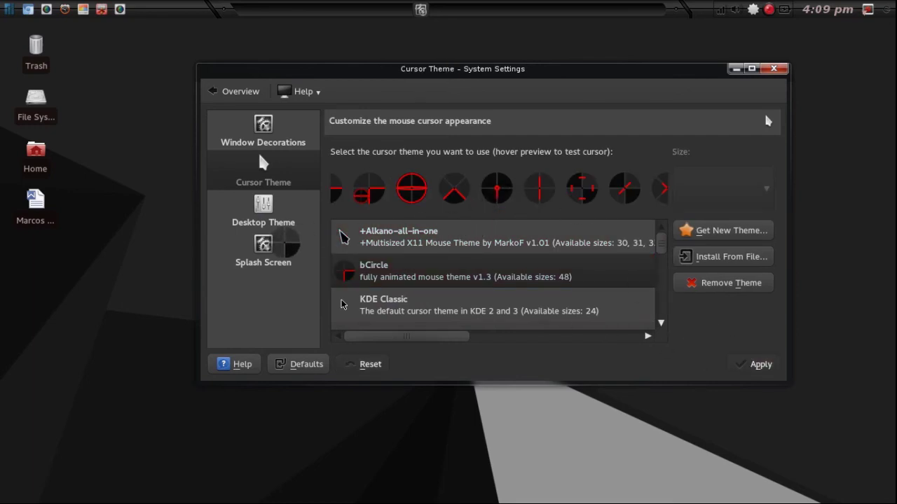
Browse the Desktop Theme and Splash Screen settings, then close System Settings.
{"action": "left_click", "coordinate": [271, 224]}
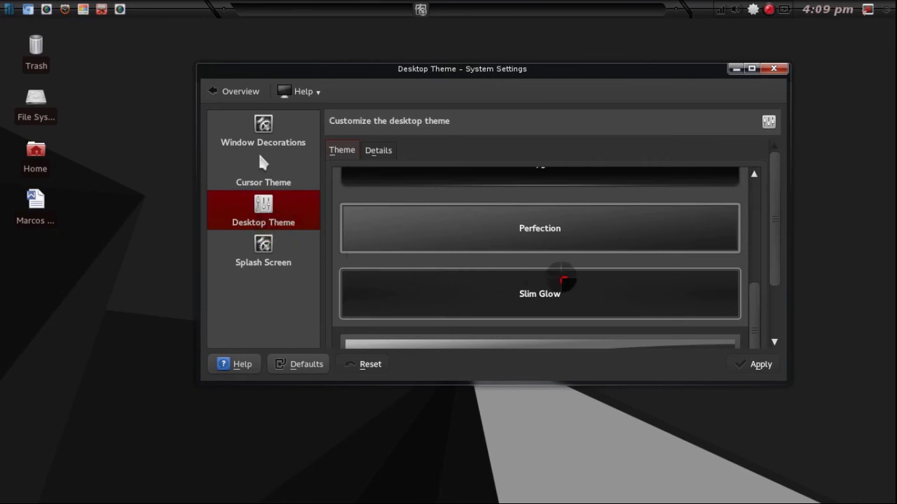
{"action": "scroll", "coordinate": [555, 274], "scroll_direction": "down", "scroll_amount": 2}
{"action": "left_click", "coordinate": [269, 252]}
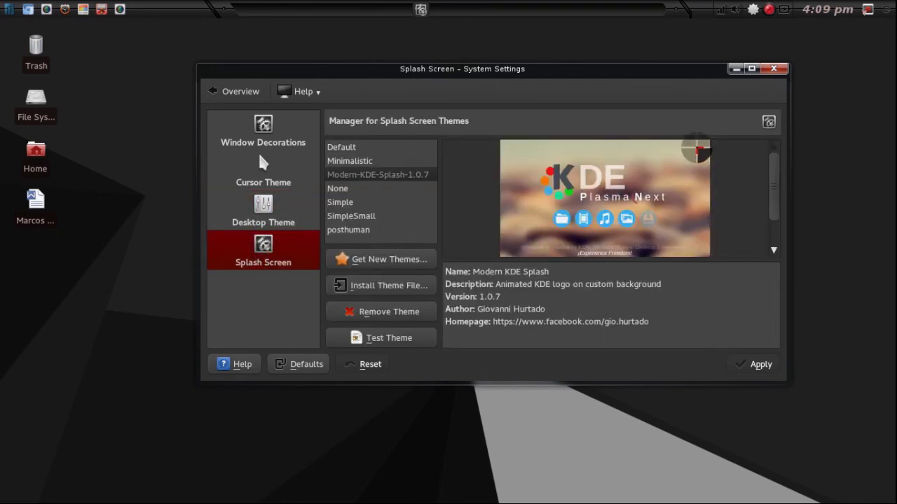
{"action": "left_click", "coordinate": [773, 68]}
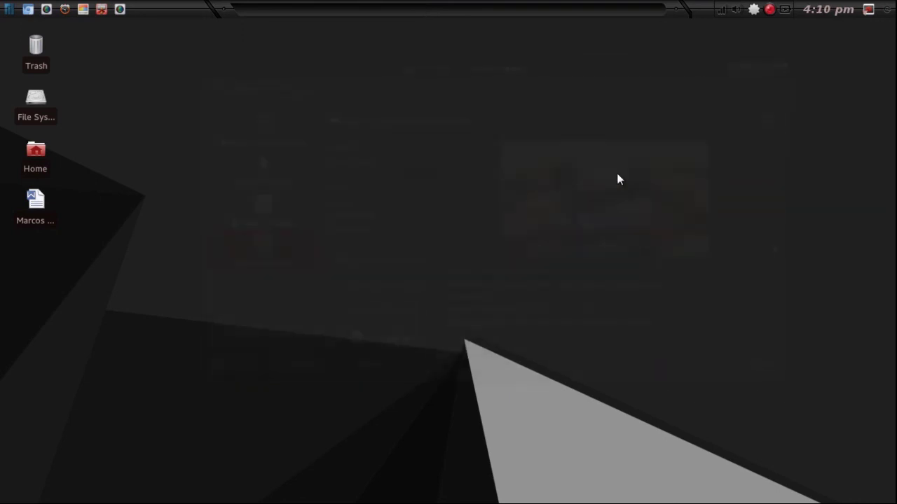
Choose bCircle in the Theme tab of Xfce's Mouse and Touchpad settings.
{"action": "left_click", "coordinate": [4, 11]}
{"action": "left_click", "coordinate": [420, 308]}
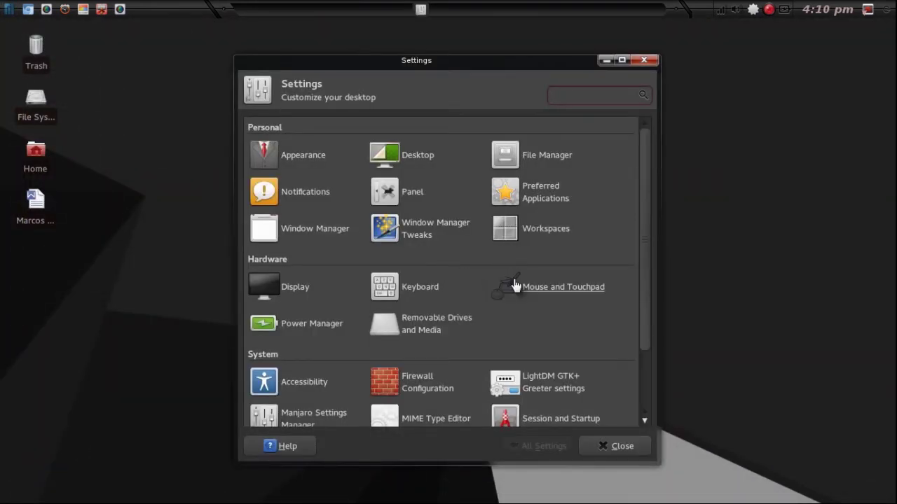
{"action": "left_click", "coordinate": [514, 286]}
{"action": "left_click", "coordinate": [336, 127]}
{"action": "left_click", "coordinate": [295, 283]}
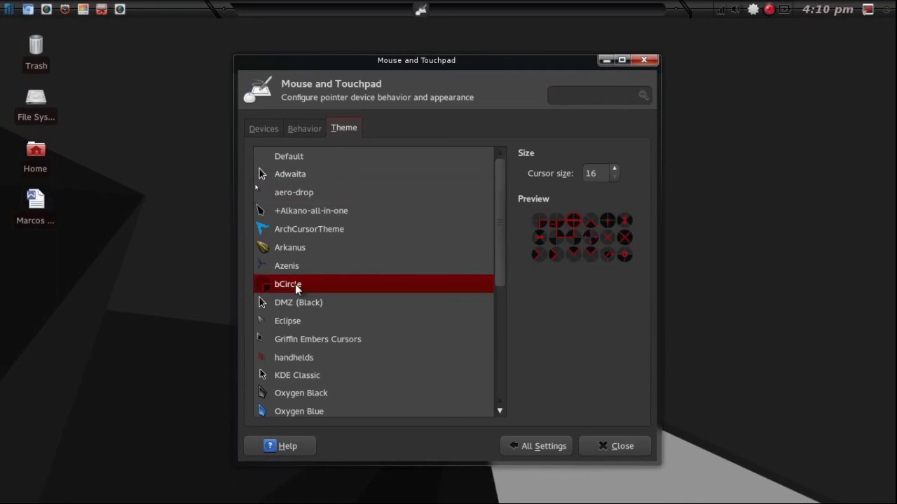
Close the Mouse and Touchpad settings and hide all windows to reveal the desktop.
{"action": "left_click", "coordinate": [611, 441]}
{"action": "left_click", "coordinate": [868, 9]}
{"action": "key", "text": "ctrl+alt+d"}
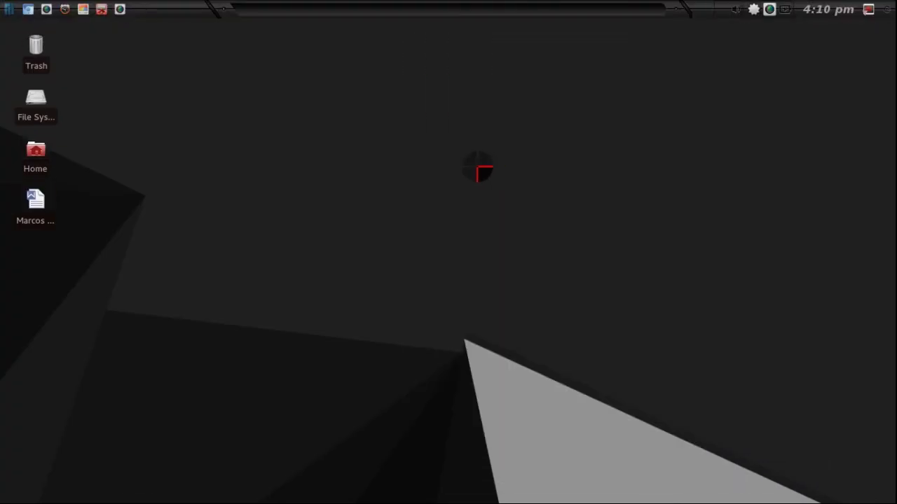
{"action": "left_click", "coordinate": [10, 10]}
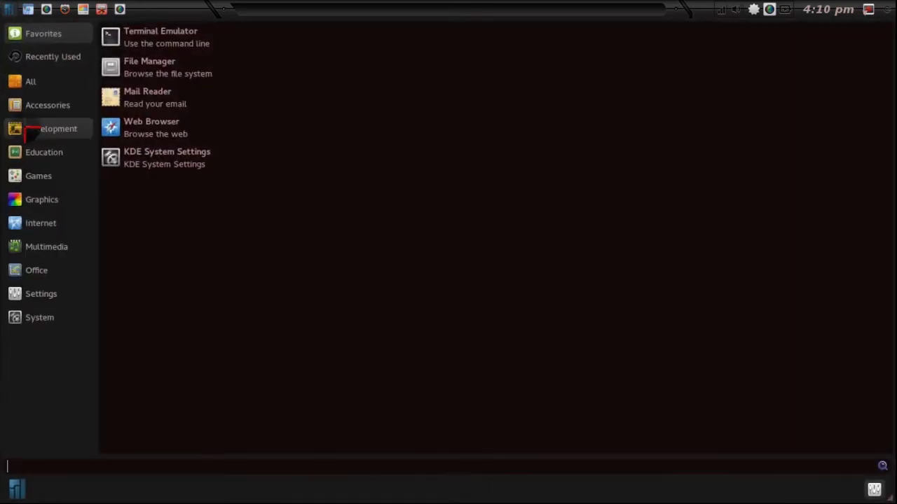
{"action": "left_click", "coordinate": [53, 319]}
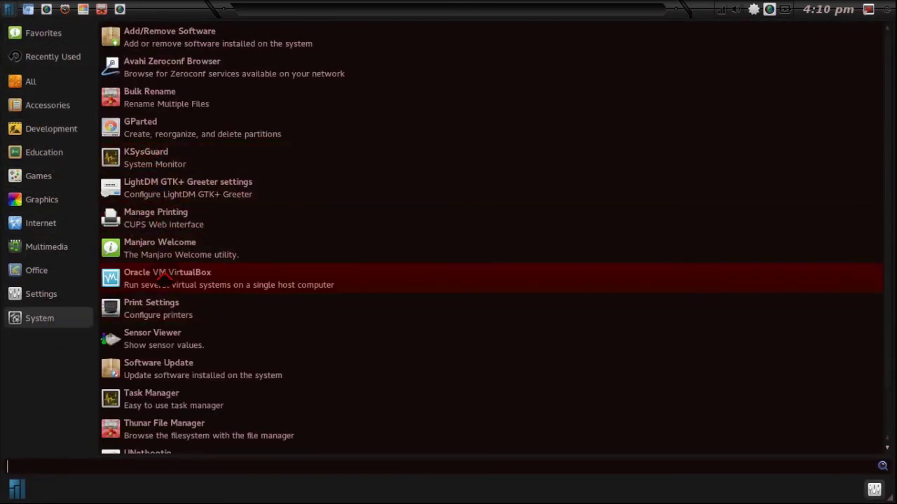
{"action": "left_click", "coordinate": [166, 279]}
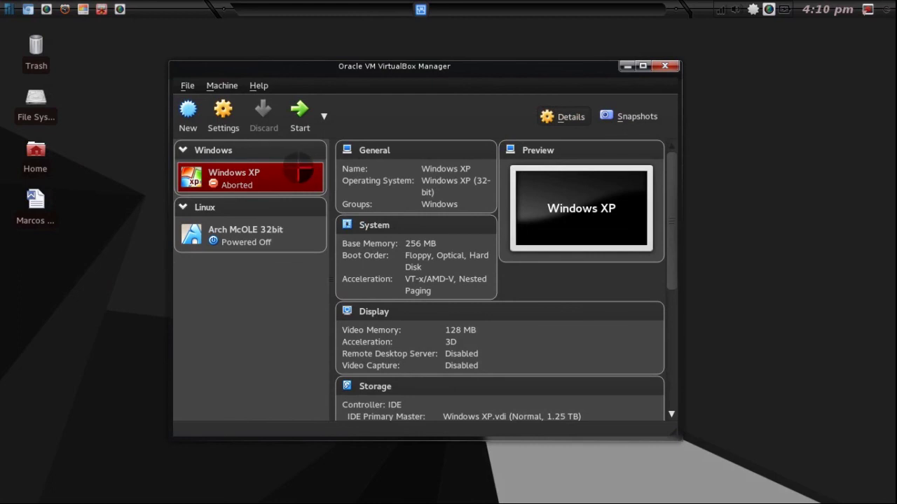
{"action": "left_click", "coordinate": [291, 240]}
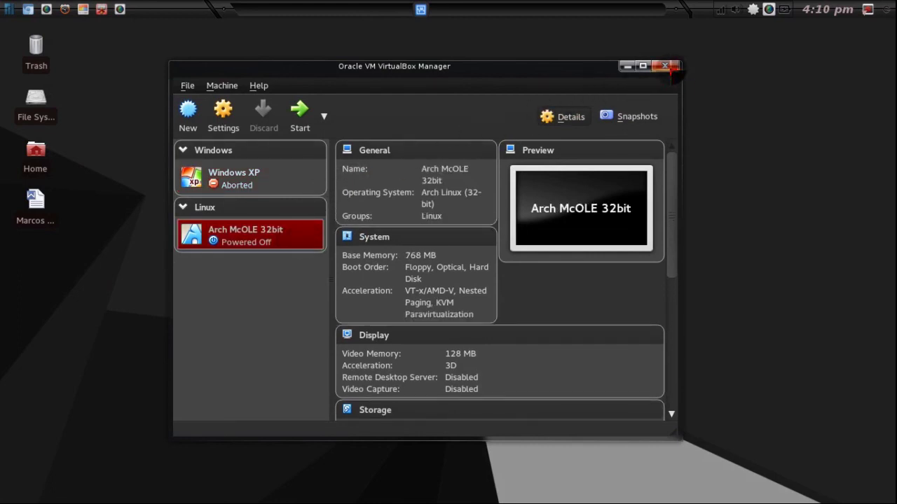
{"action": "left_click", "coordinate": [666, 66]}
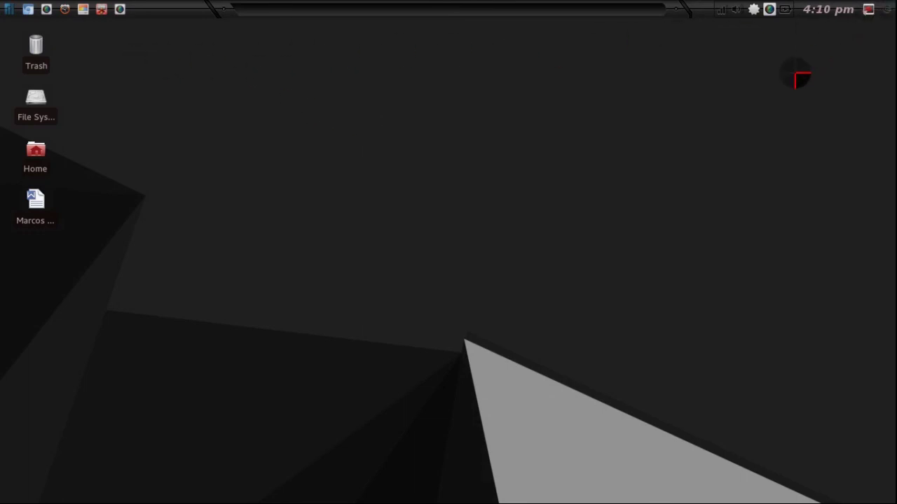
{"action": "key", "text": "alt+F2"}
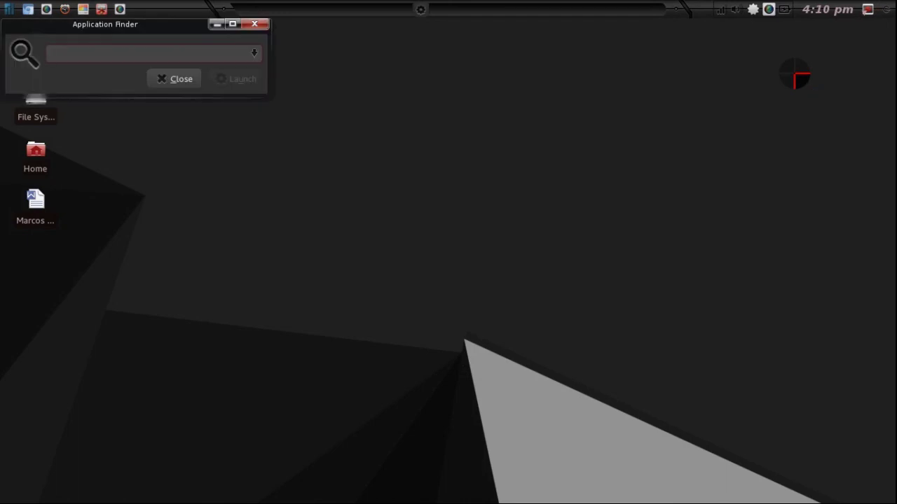
{"action": "type", "text": "synaptic"}
{"action": "key", "text": "Return"}
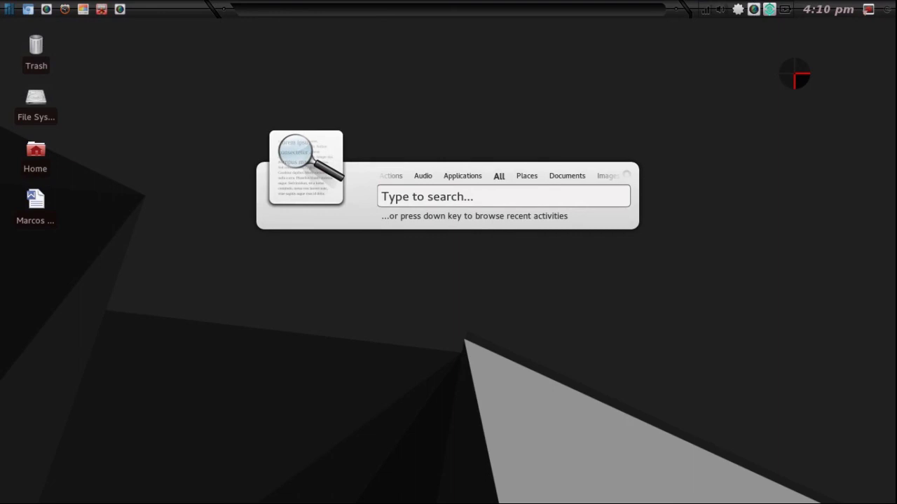
{"action": "type", "text": "That's"}
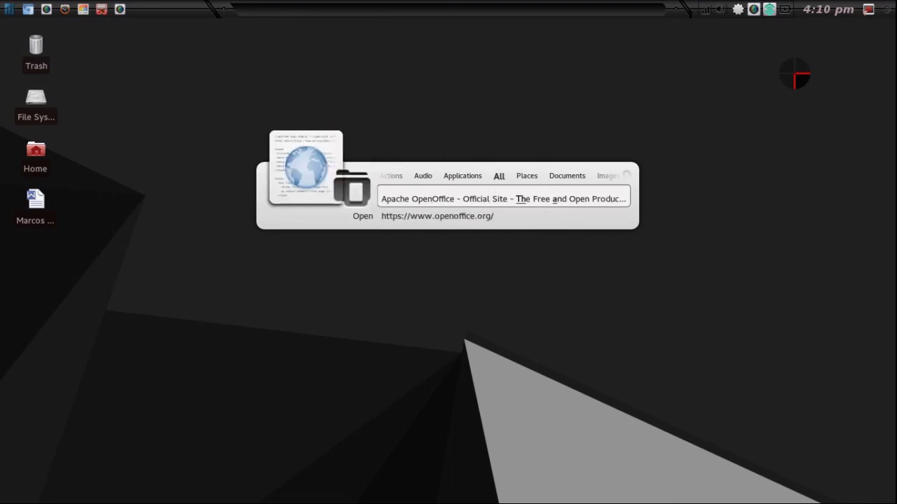
{"action": "type", "text": " All "}
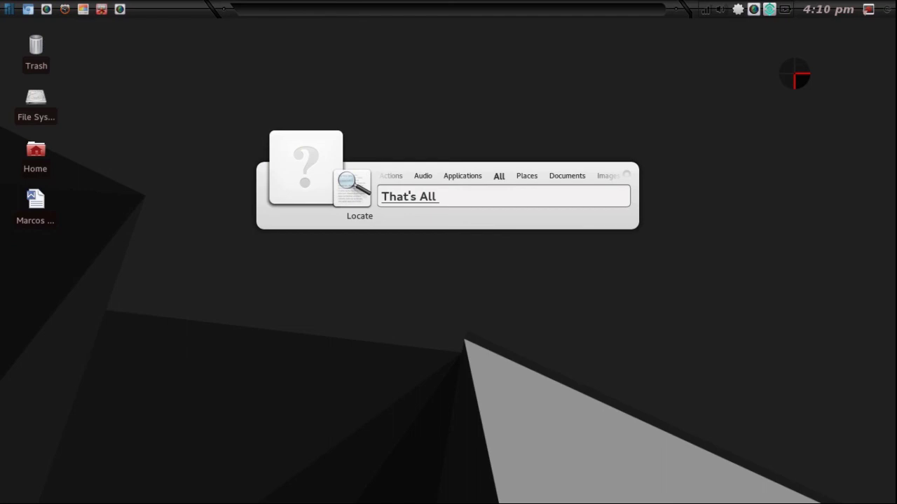
{"action": "type", "text": "Bye Bye:)"}
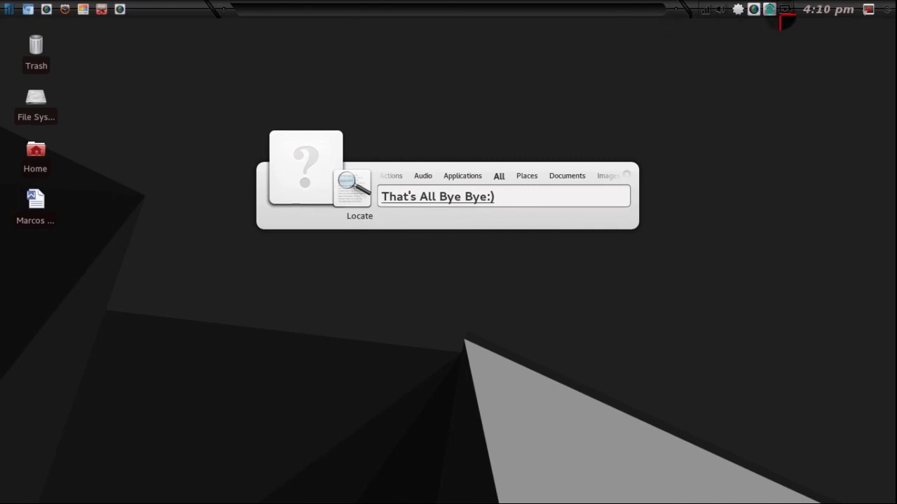
{"action": "left_click", "coordinate": [754, 10]}
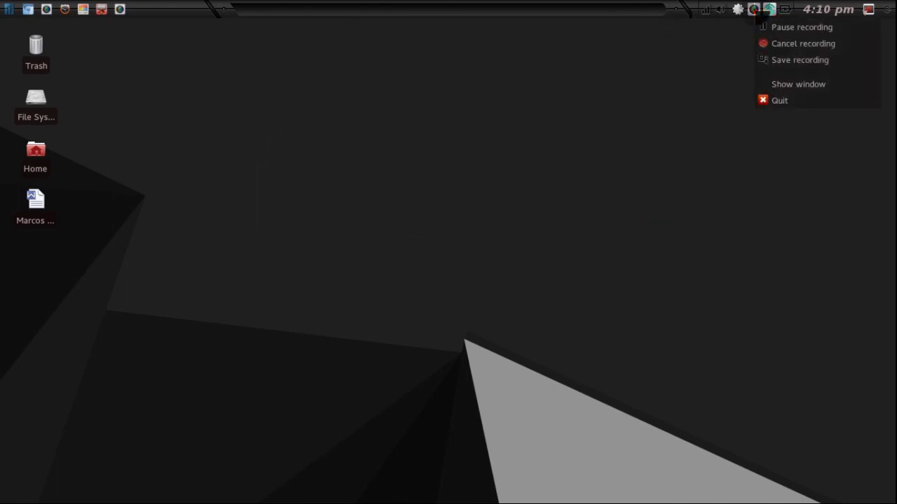